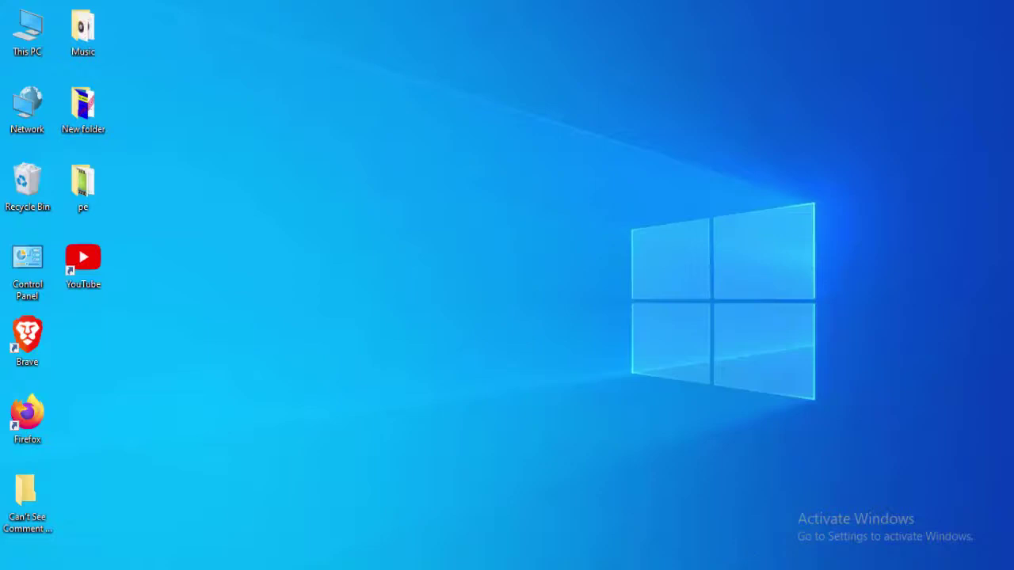
- Restart the Windows Explorer process from Task Manager, then close Task Manager
right_click(764, 568)
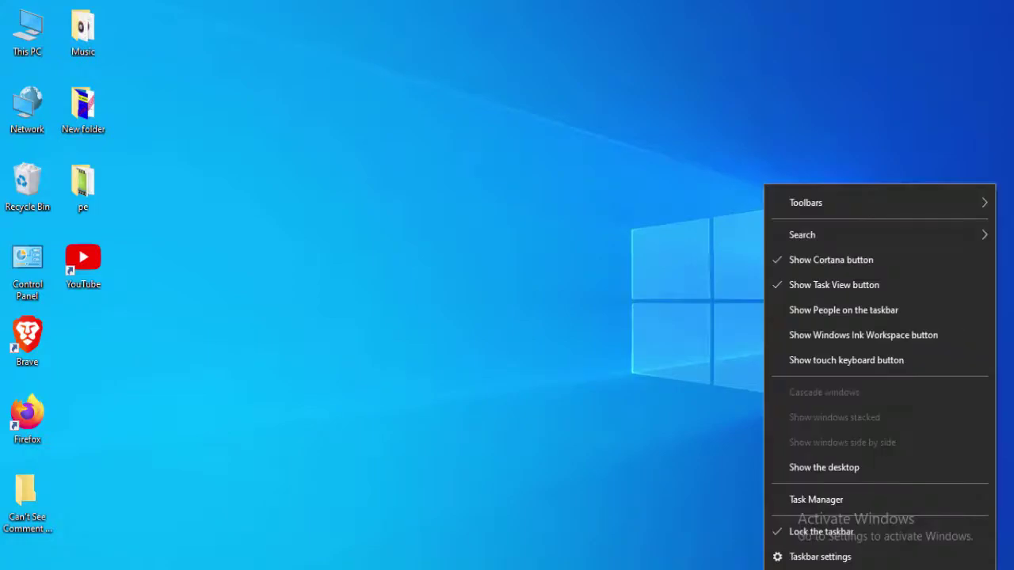
left_click(797, 504)
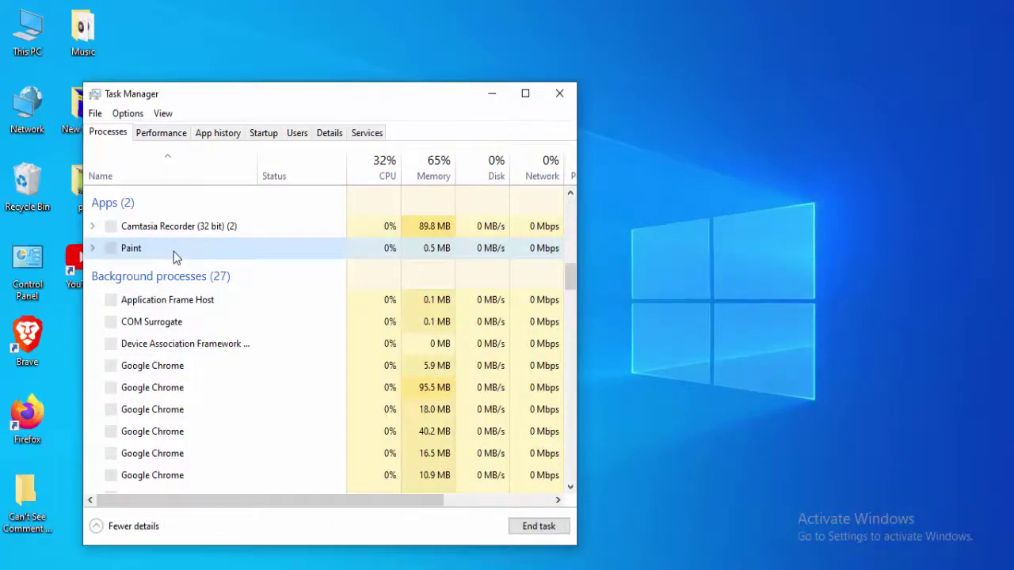
type("windows e")
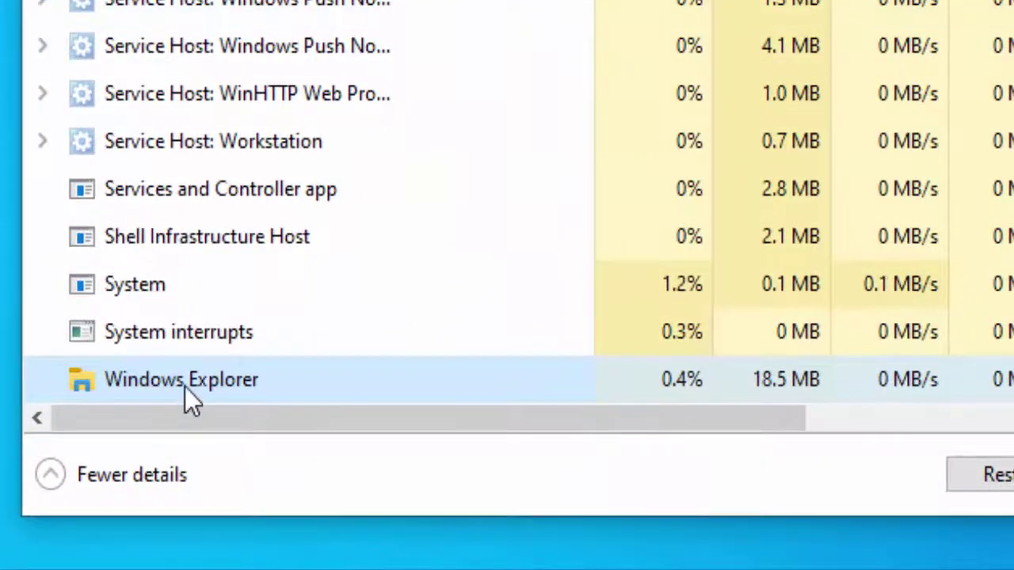
right_click(184, 389)
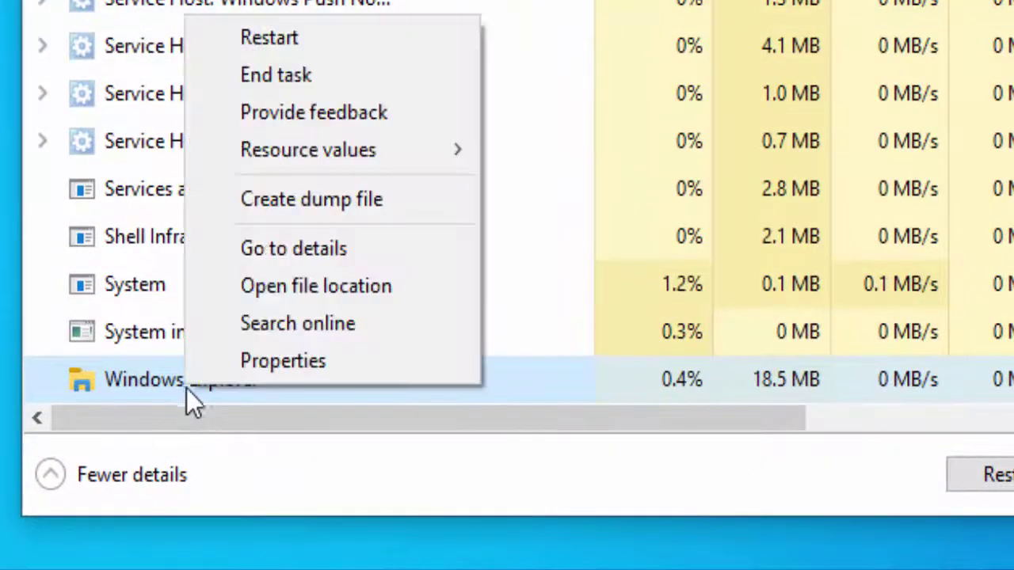
left_click(307, 43)
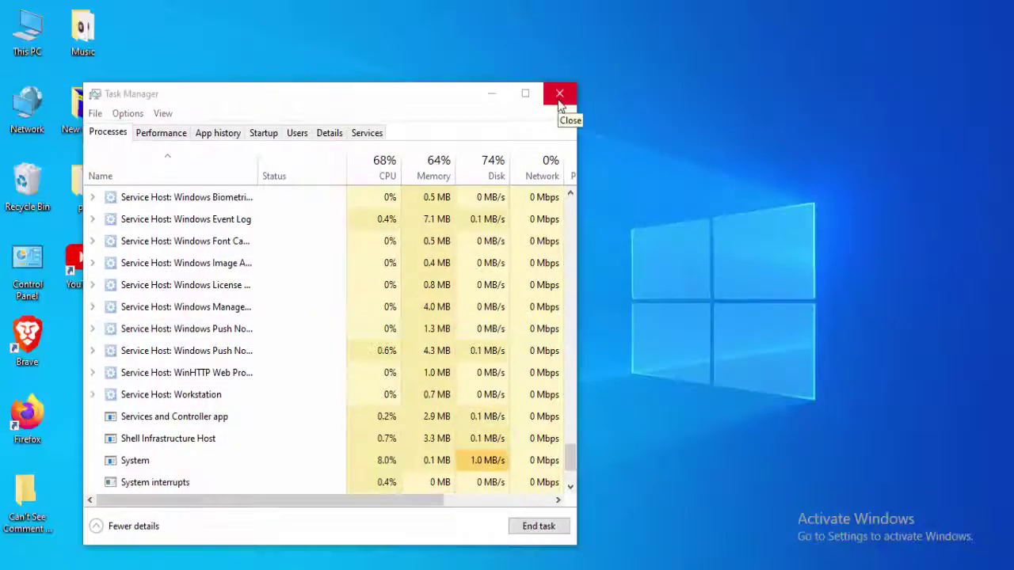
left_click(559, 95)
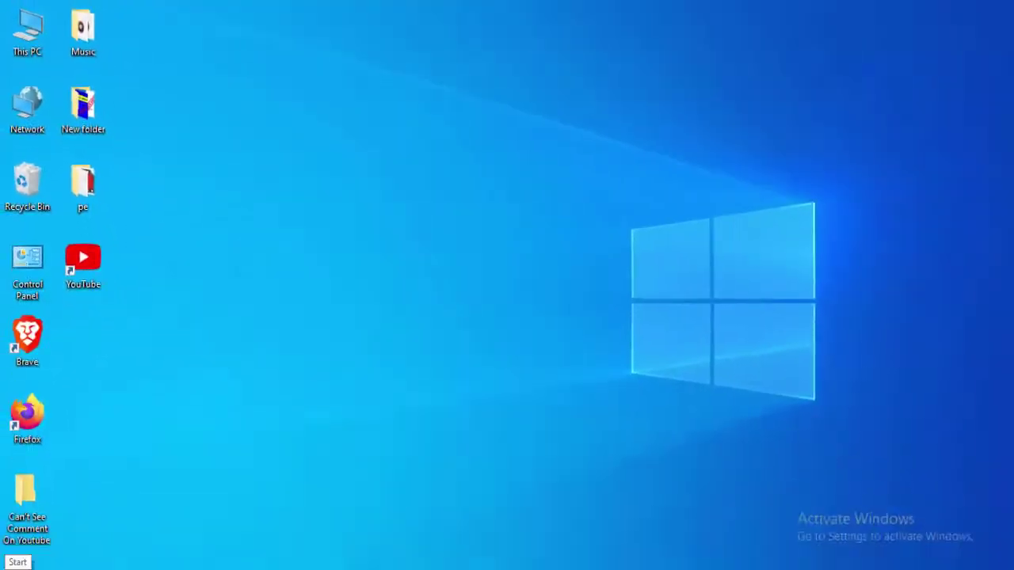
- Find Command Prompt through Start search and run it as administrator
left_click(16, 566)
type("comm")
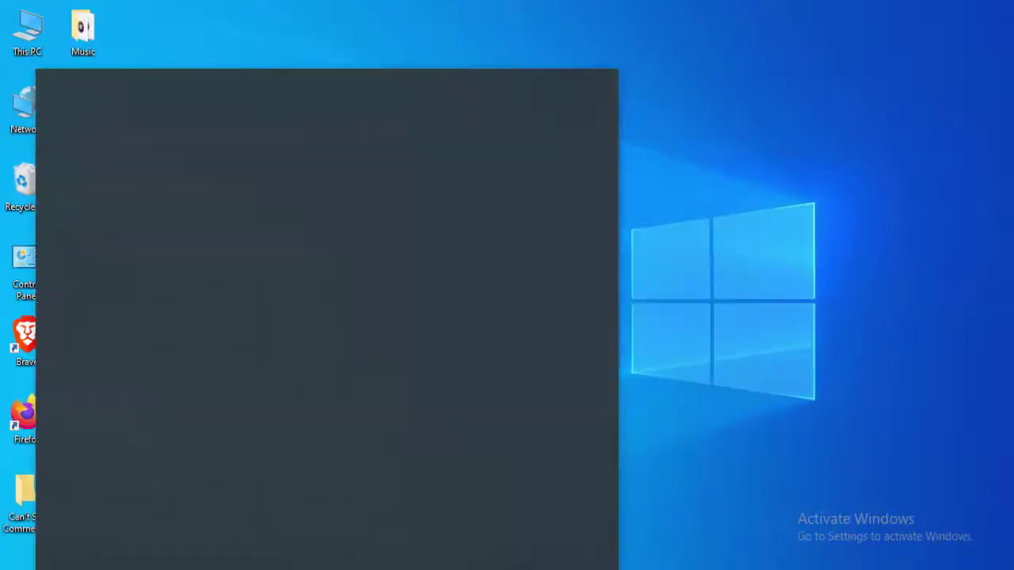
type("a")
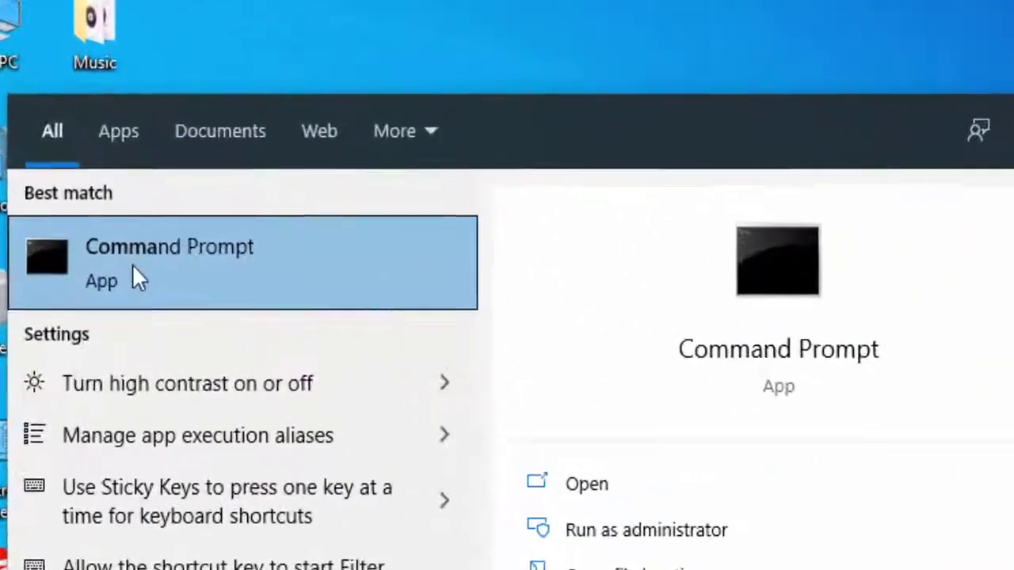
right_click(145, 285)
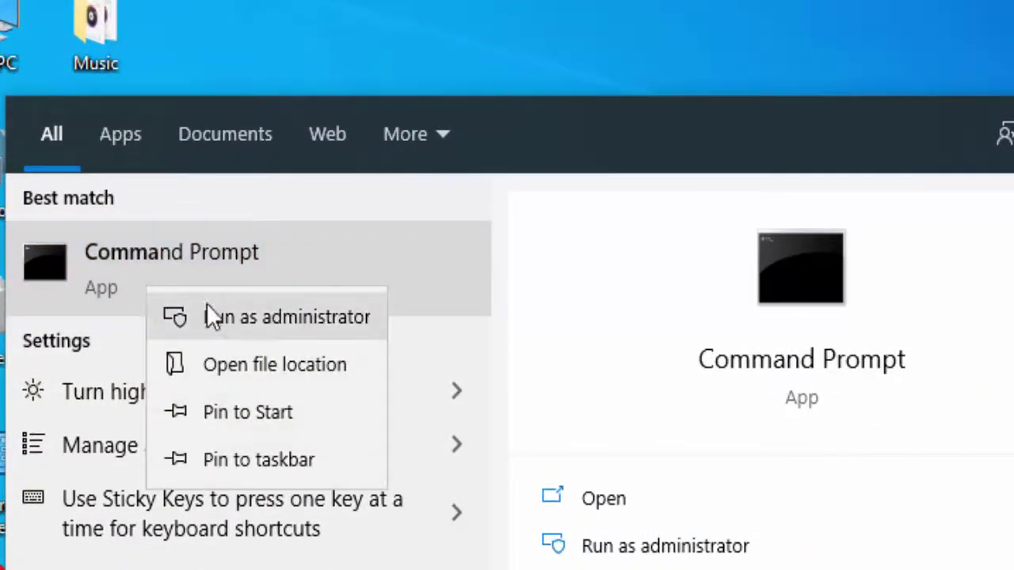
left_click(270, 315)
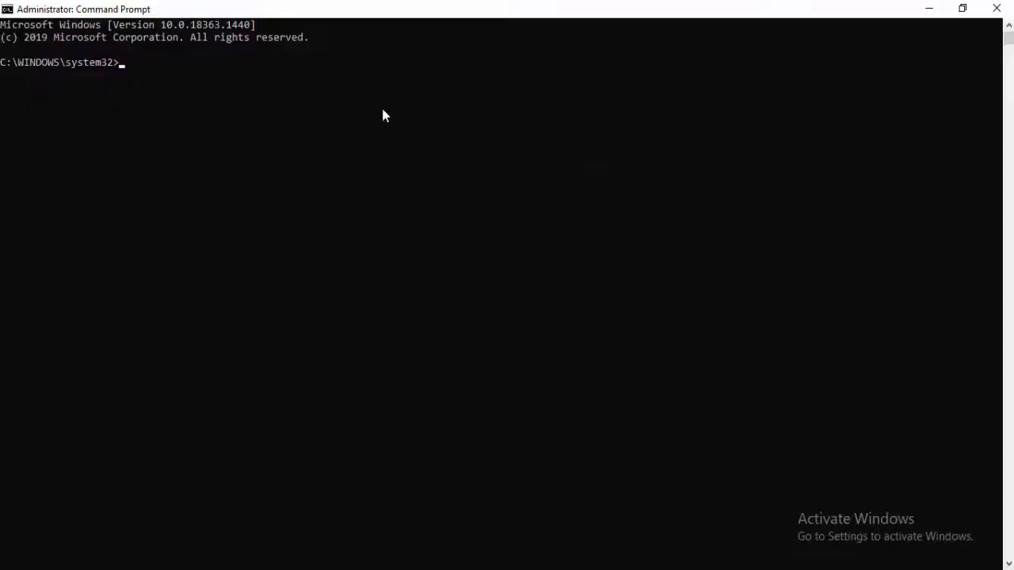
- Run ipconfig /release, ipconfig /flushdns and ipconfig /renew in sequence
type("ipcon")
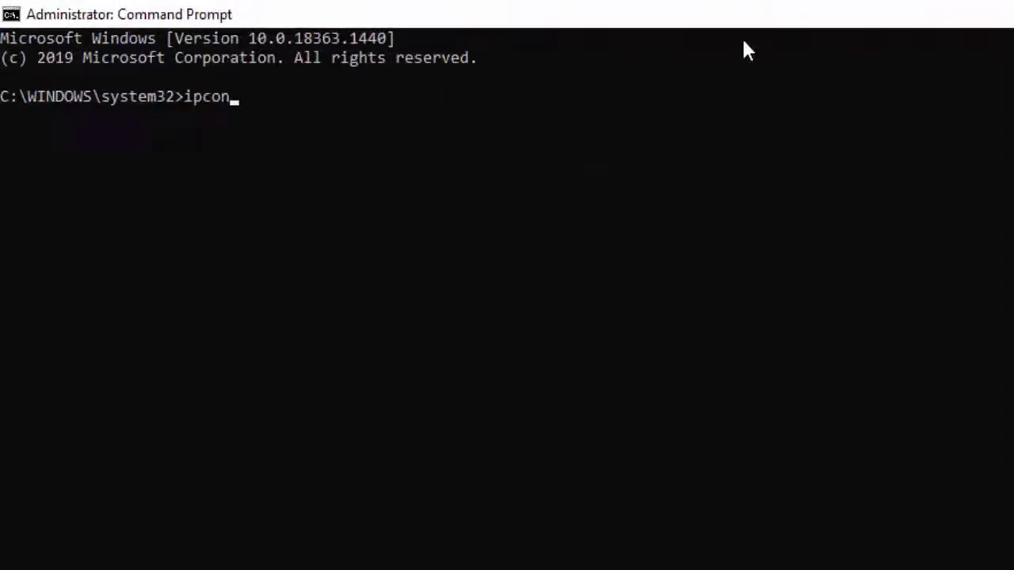
type("fig /rele")
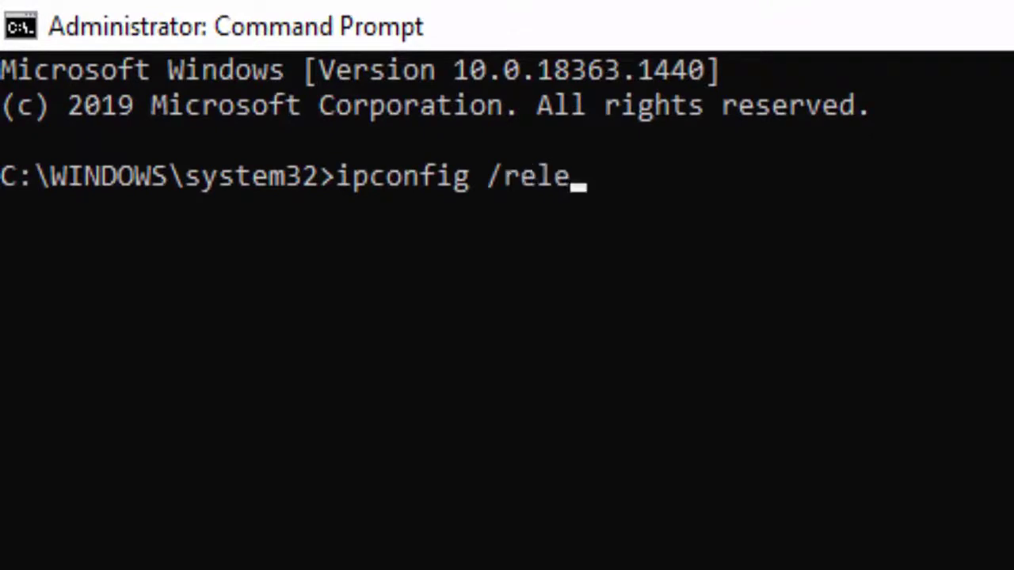
type("ase")
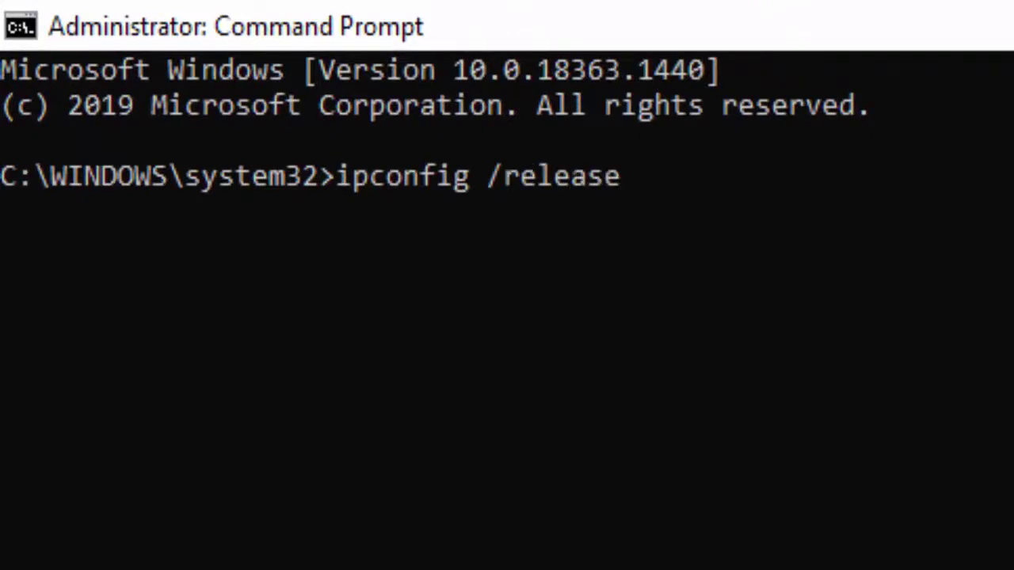
key("Return")
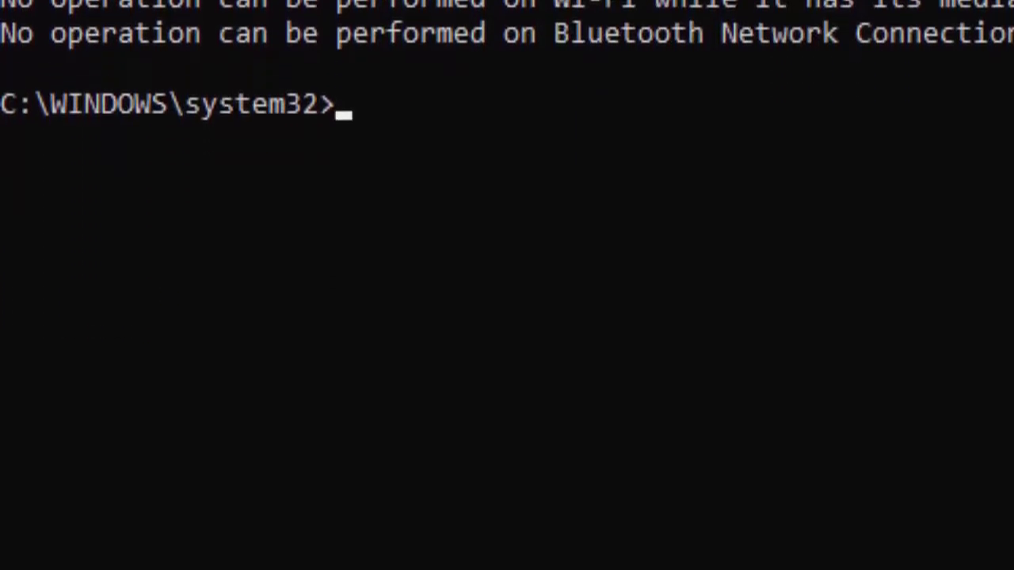
type("ipco")
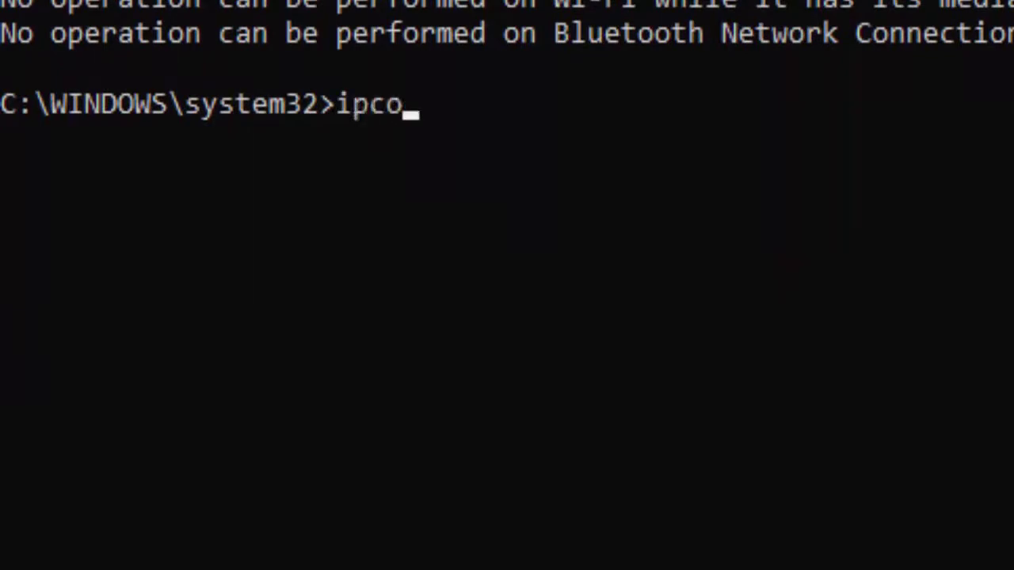
type("nfig /")
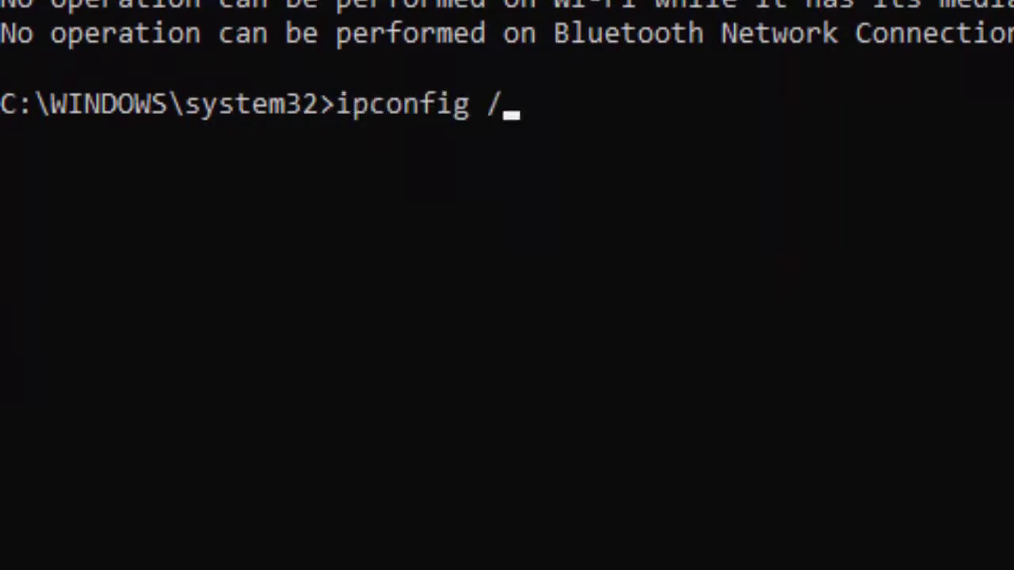
type("flushdns")
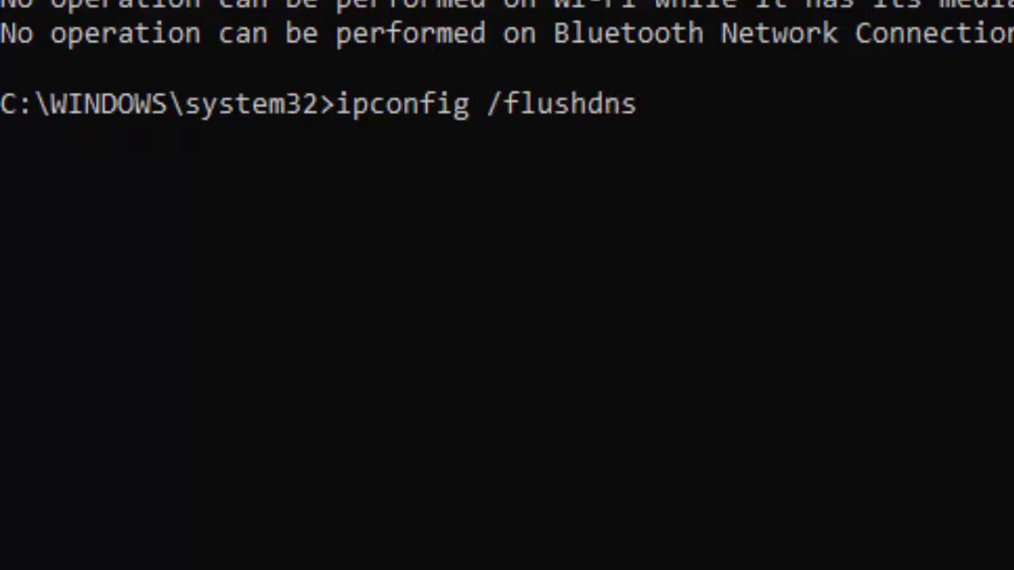
key("Return")
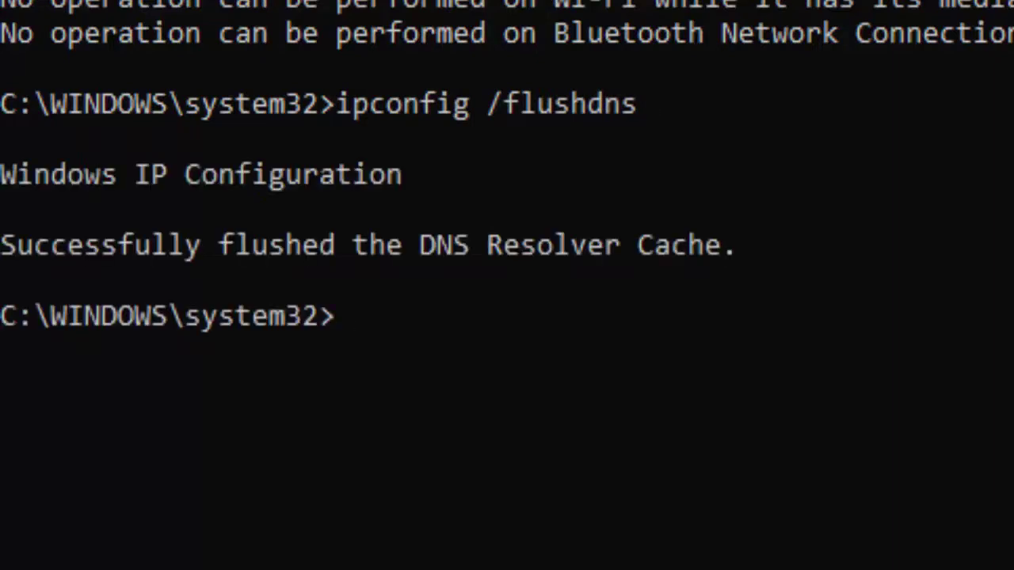
type("ipconfi")
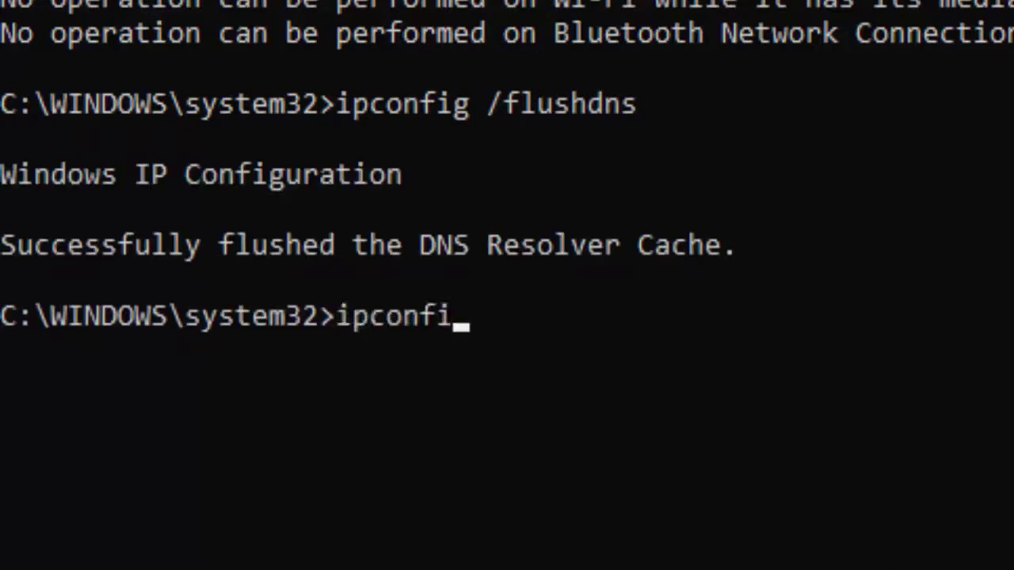
type("g /renew")
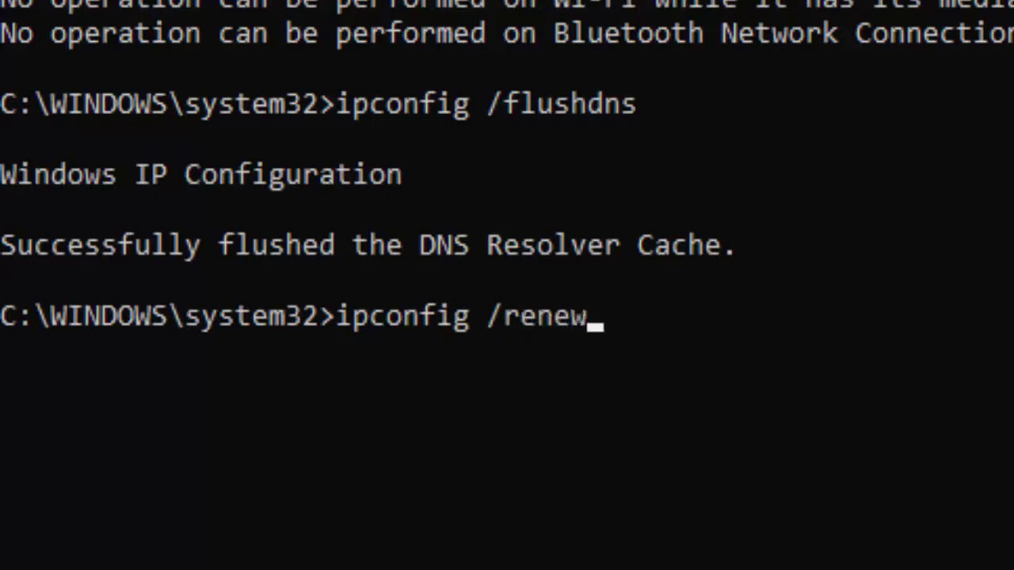
key("Return")
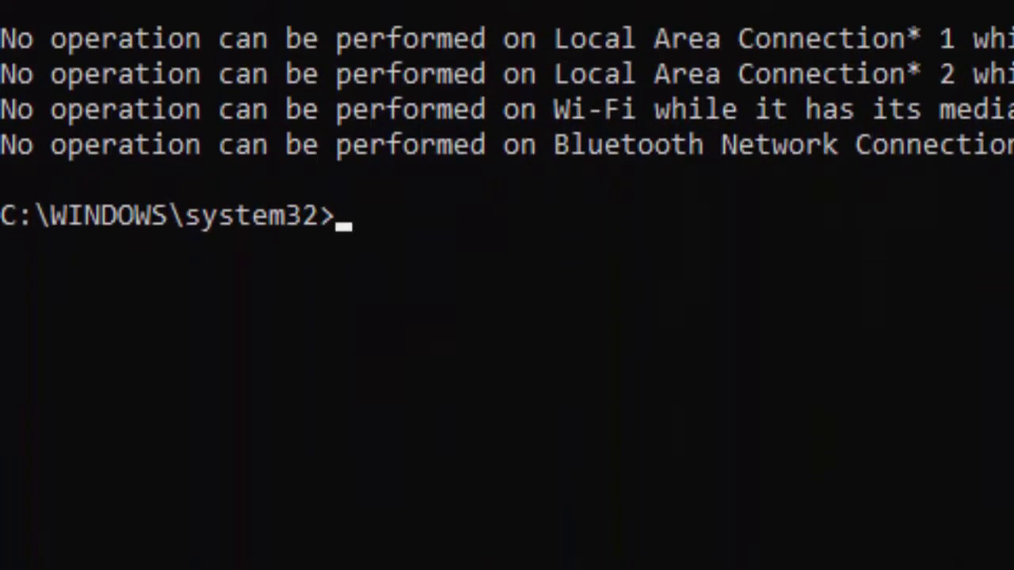
- Run 'netsh int ip reset' and 'netsh winsock reset' to reset TCP/IP and Winsock
type("netsh ")
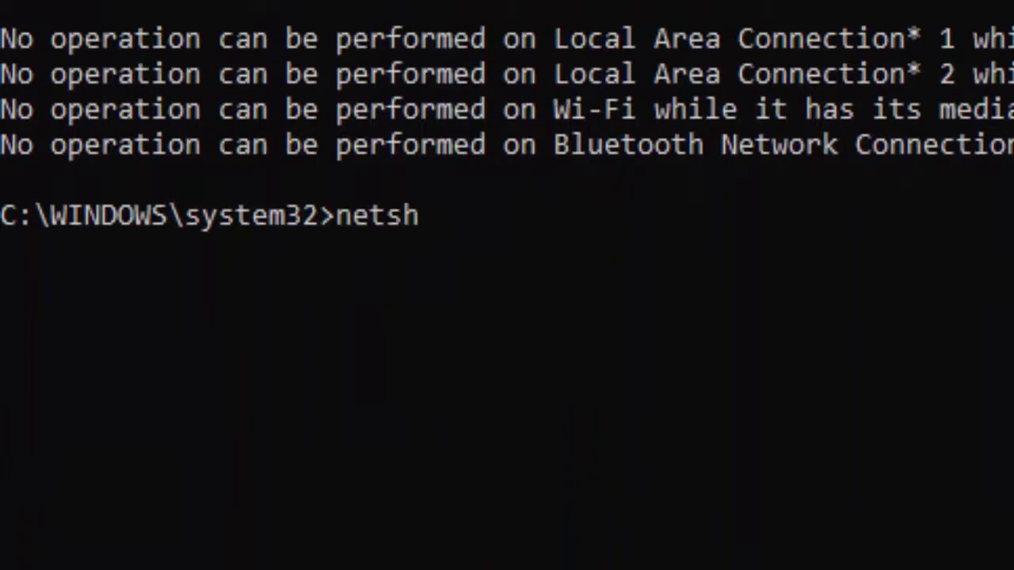
type("int")
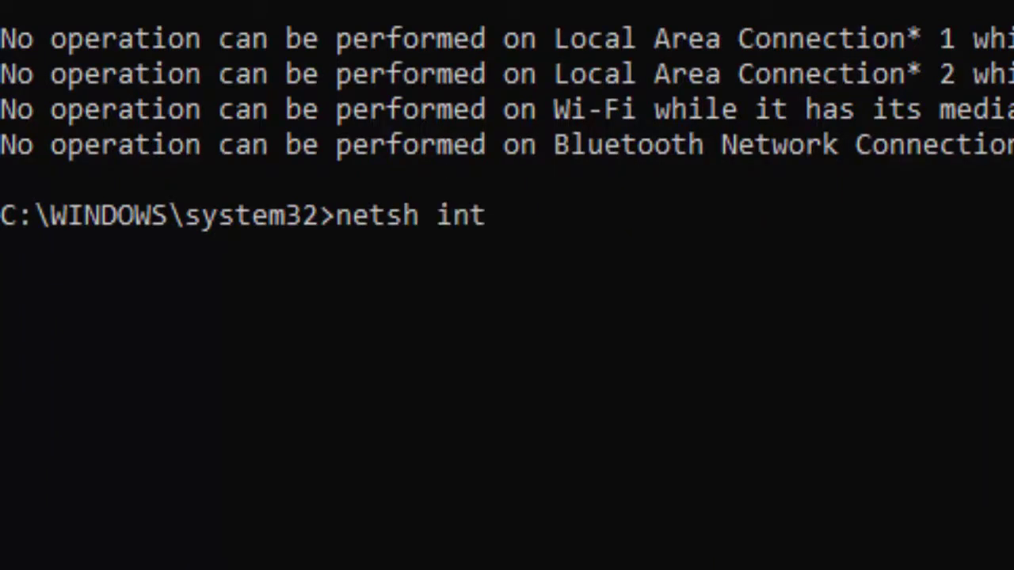
type(" ip r")
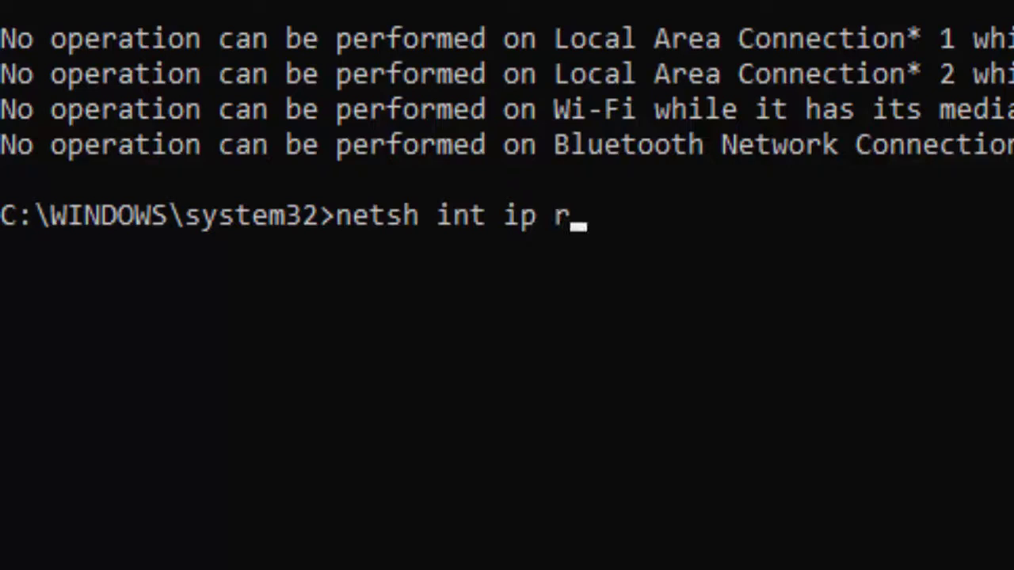
type("eset")
key("Return")
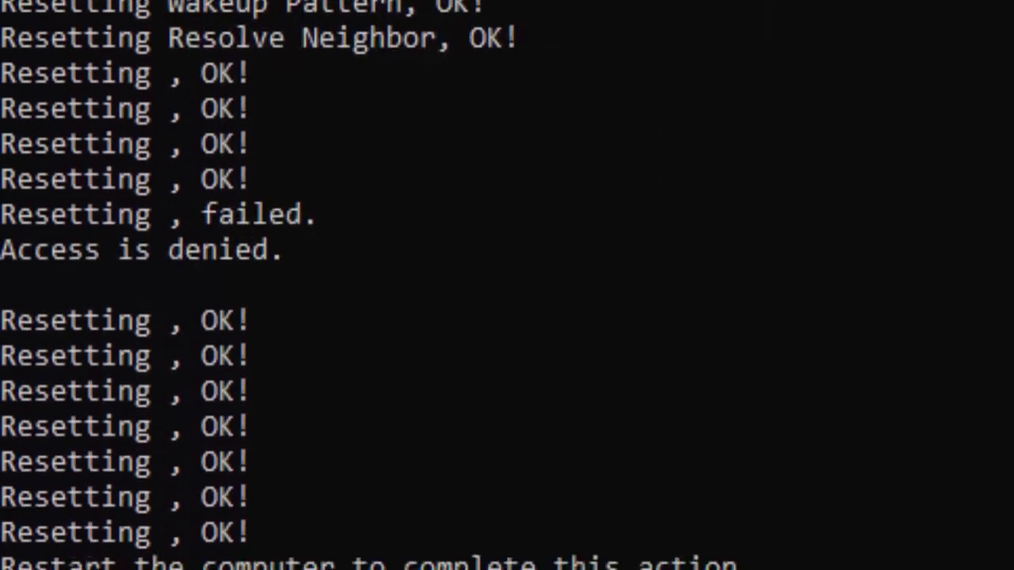
type("nets")
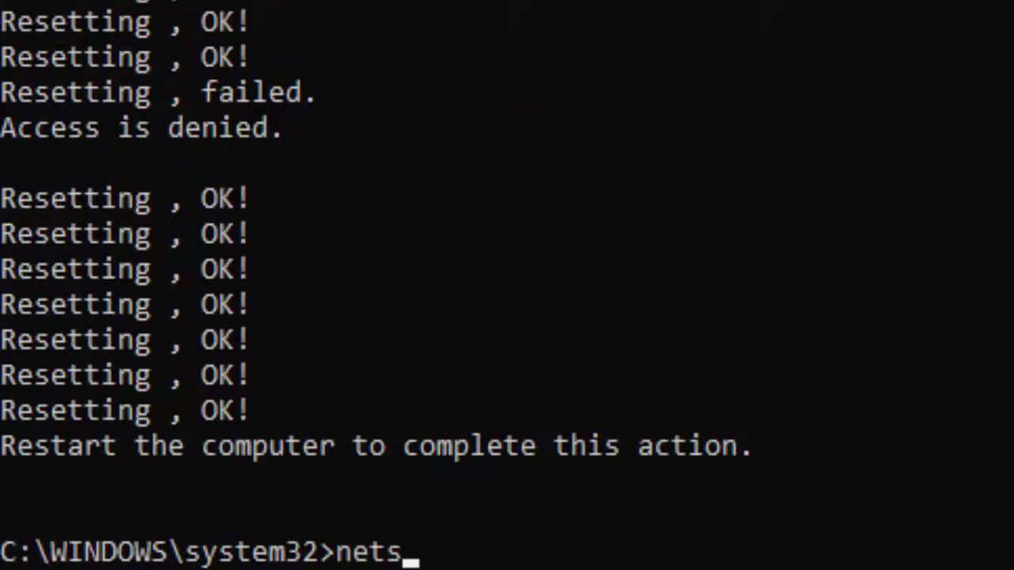
type("h win")
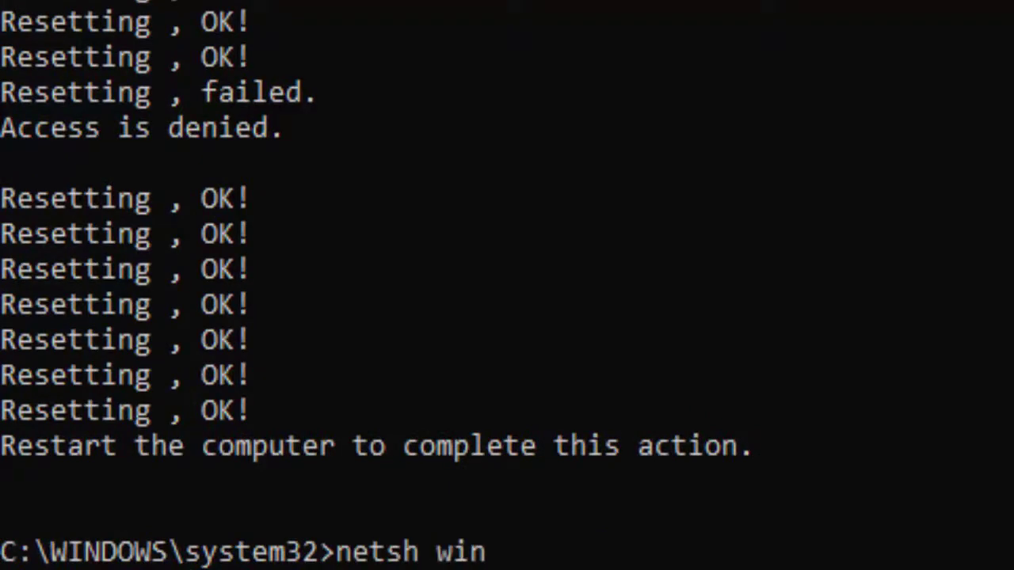
type("sock reset")
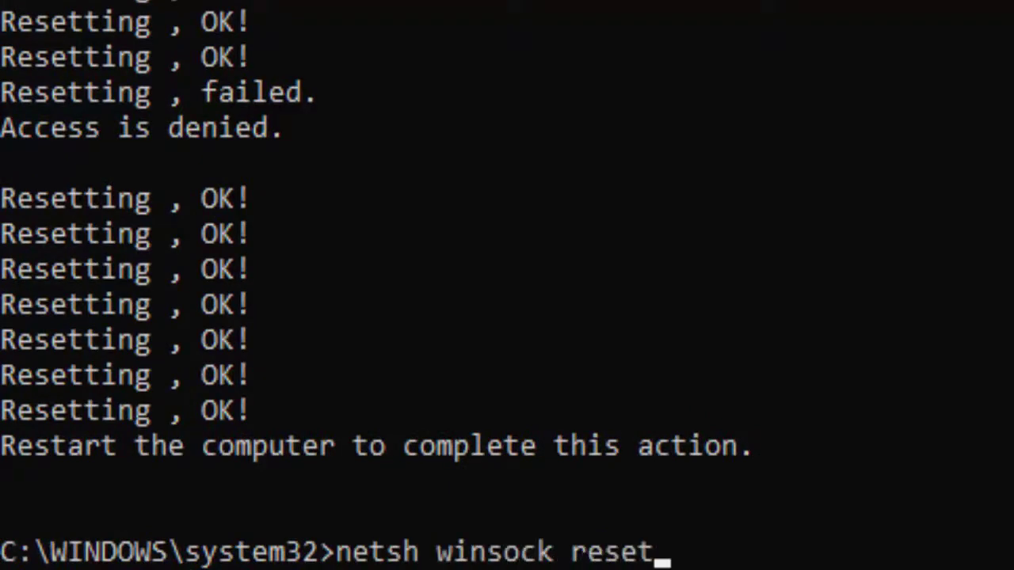
key("Return")
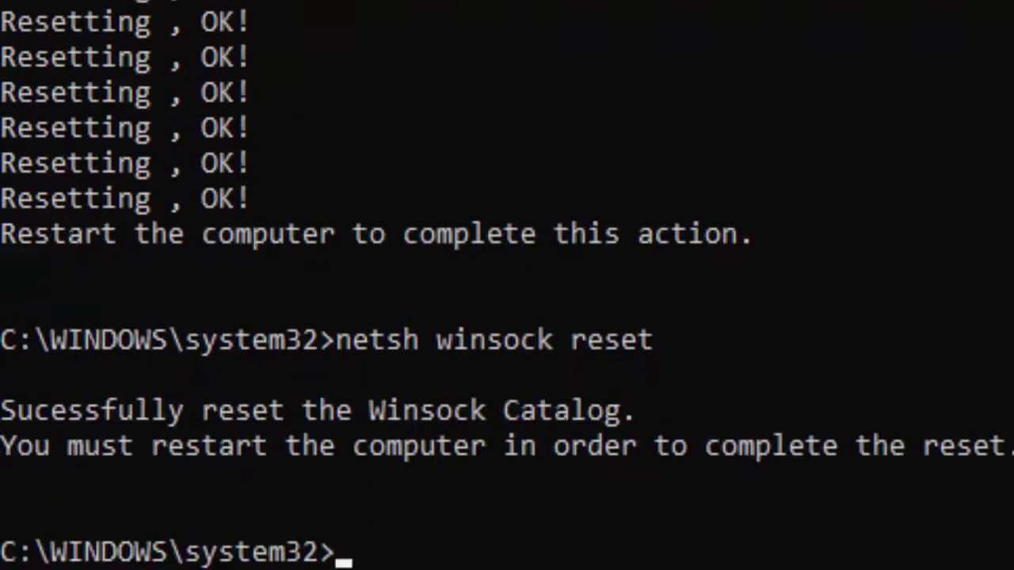
- Start a system file scan with sfc /scannow, then close Command Prompt
type("sf")
type("c")
key("BackSpace")
type("/")
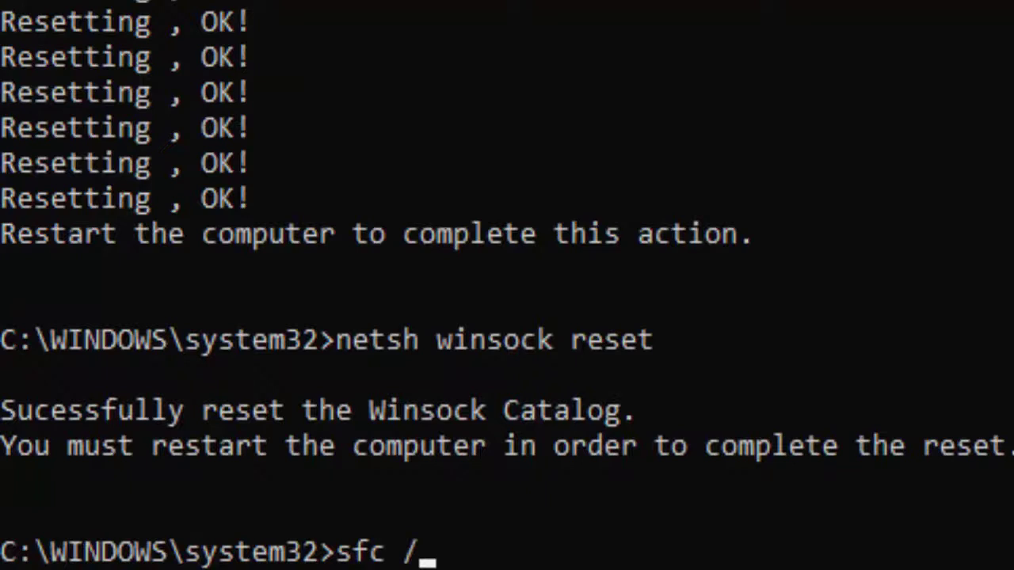
type("scannow")
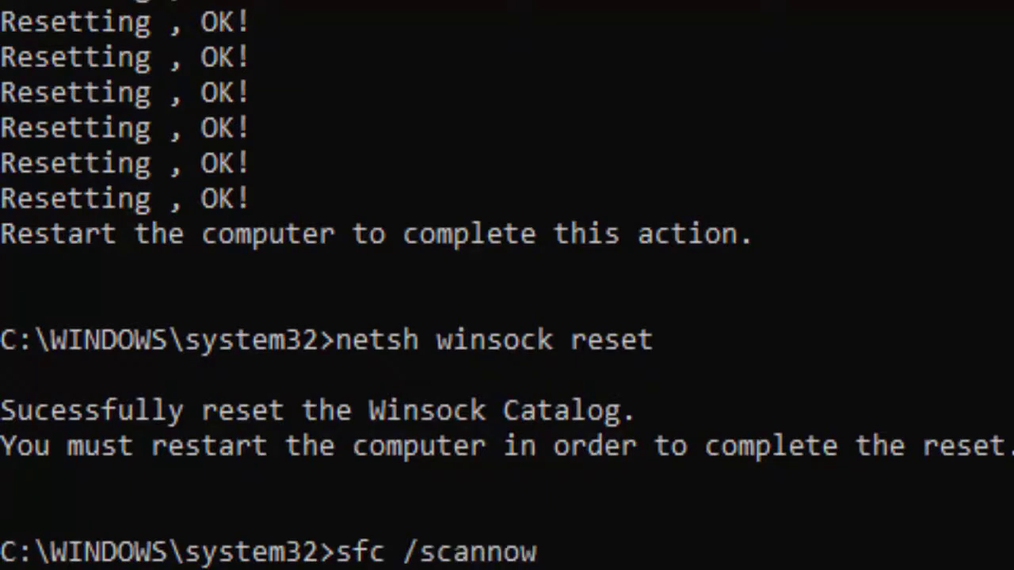
key("Return")
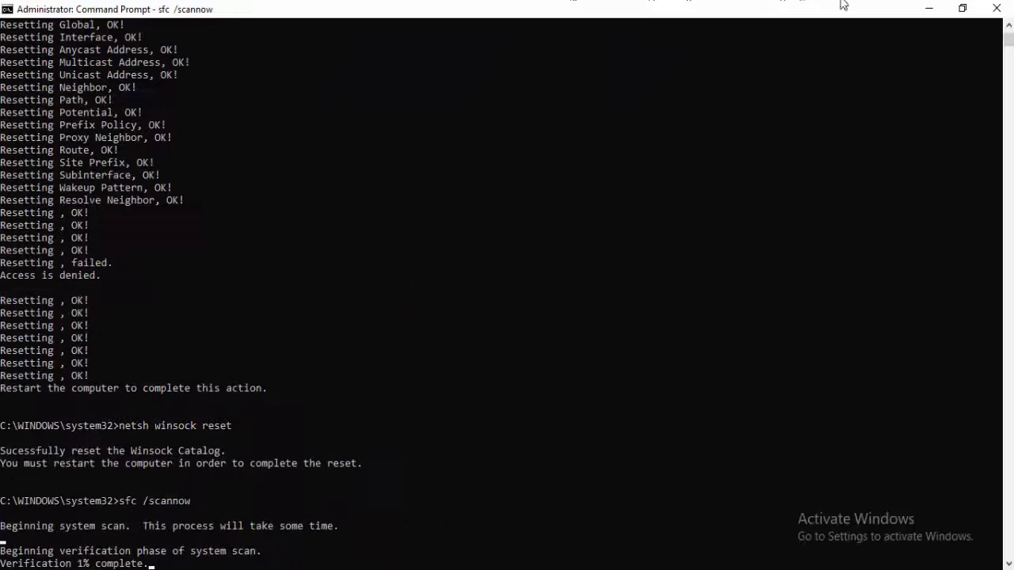
left_click(997, 8)
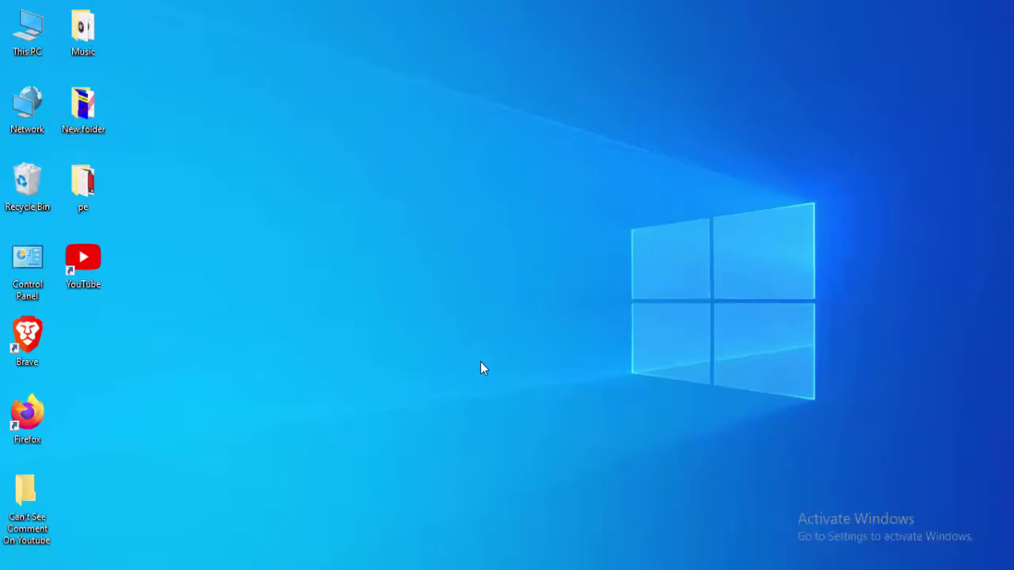
- Launch Google Chrome from Windows search
key("super")
type("c")
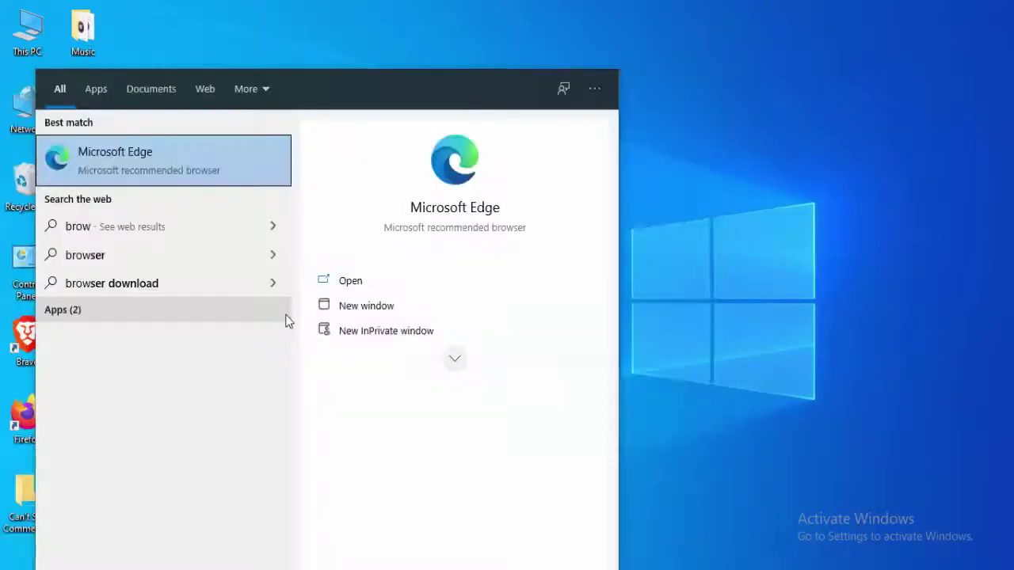
type("h")
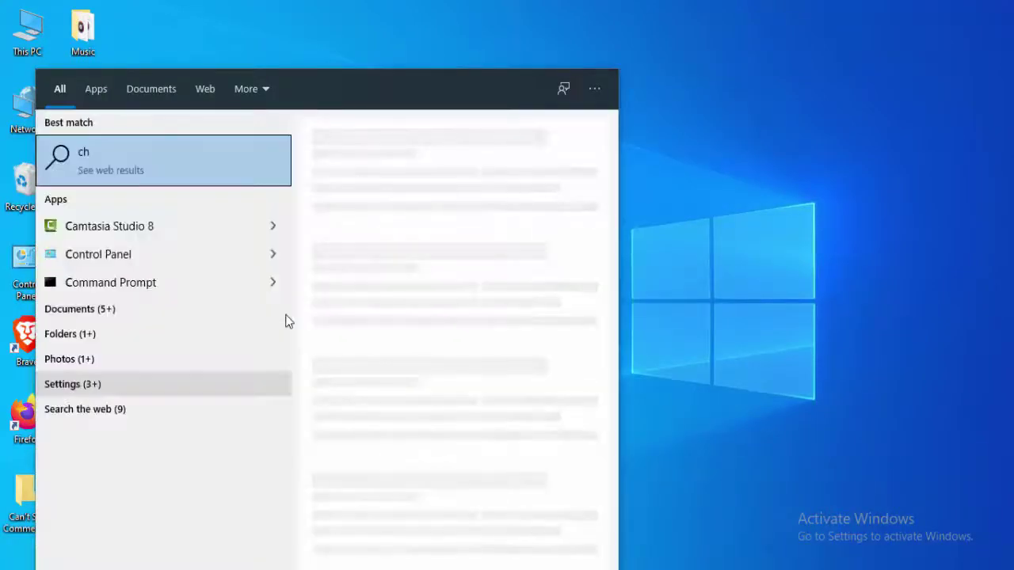
type("rome")
left_click(173, 183)
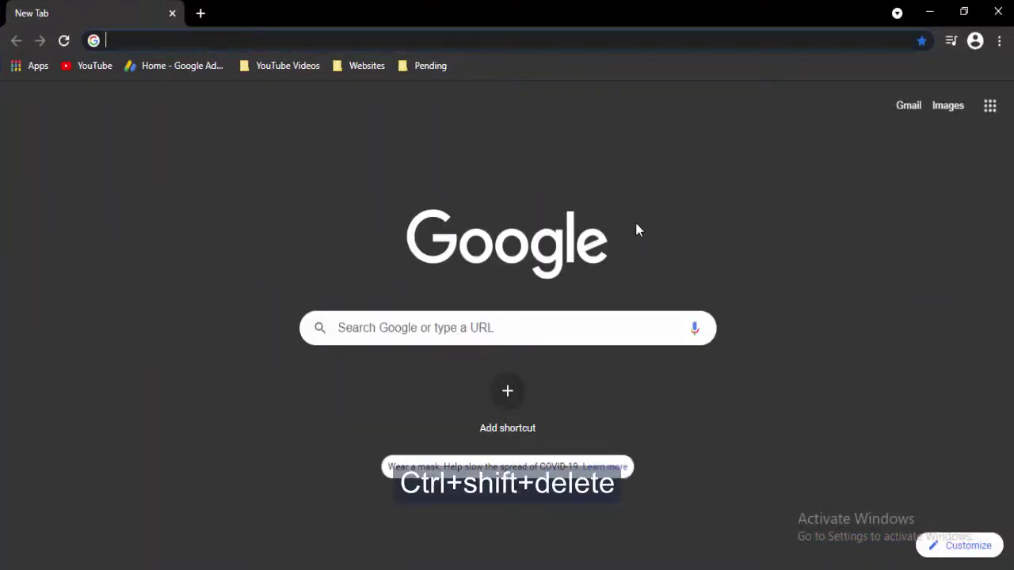
- Clear the last hour of browsing history, cookies and cached images and files
key("ctrl+shift+Delete")
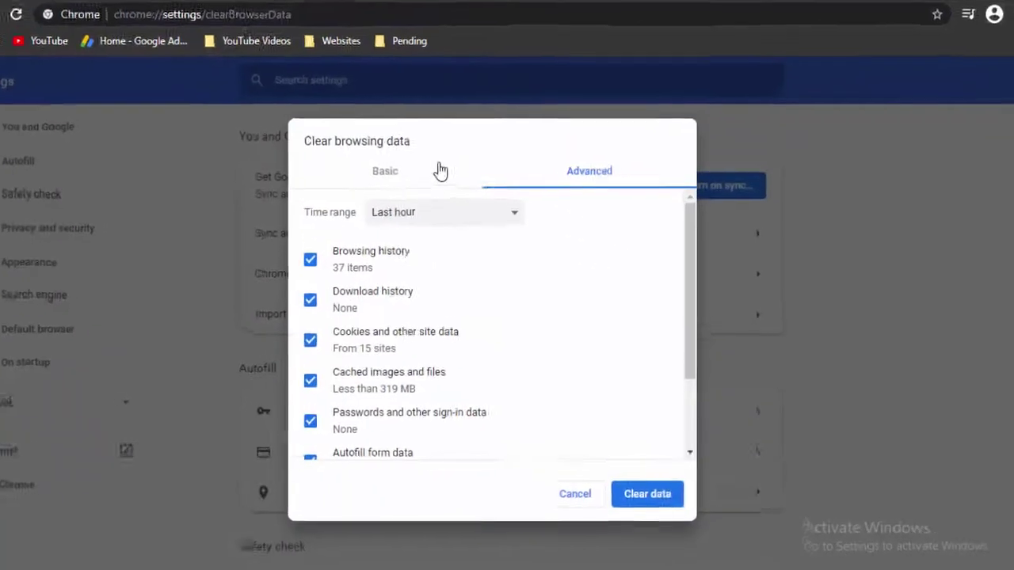
left_click(431, 181)
left_click(563, 190)
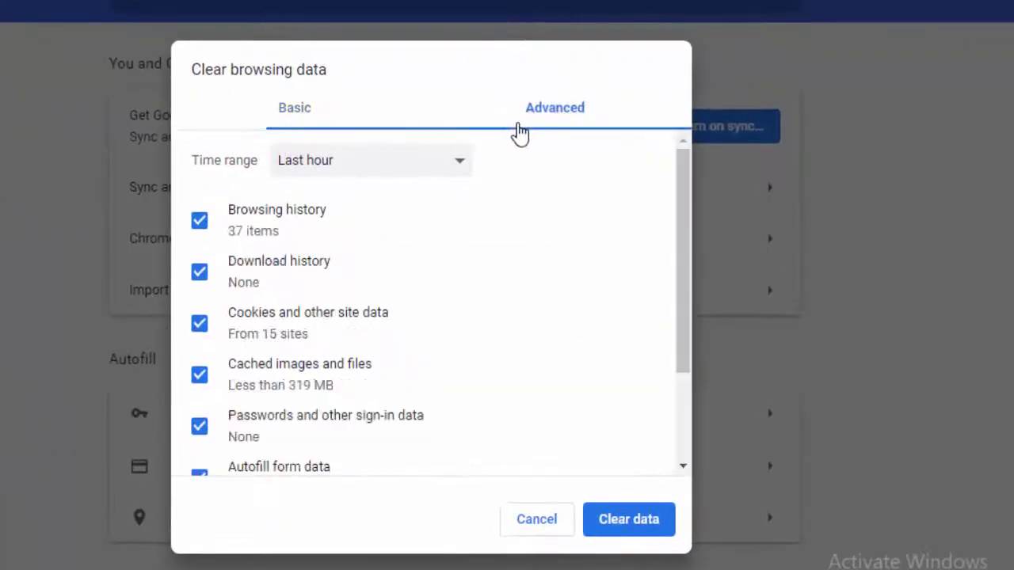
left_click(294, 108)
left_click(368, 160)
left_click(293, 115)
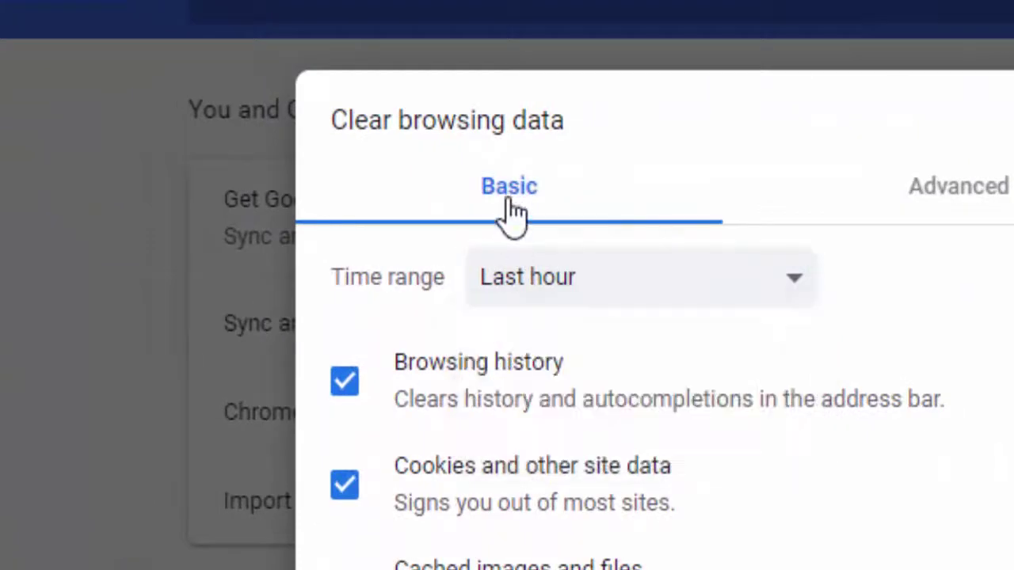
left_click(519, 285)
left_click(483, 247)
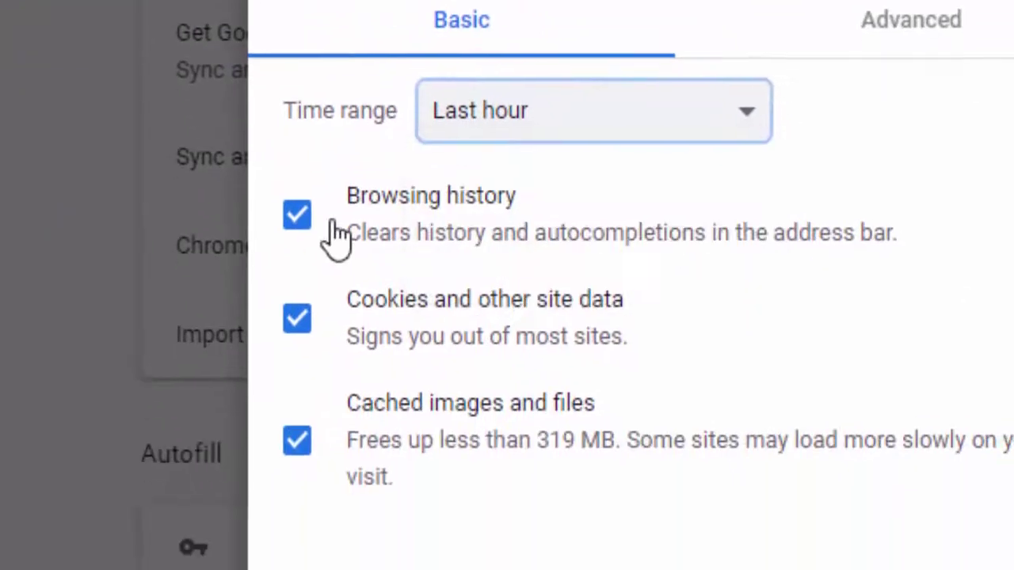
left_click(227, 337)
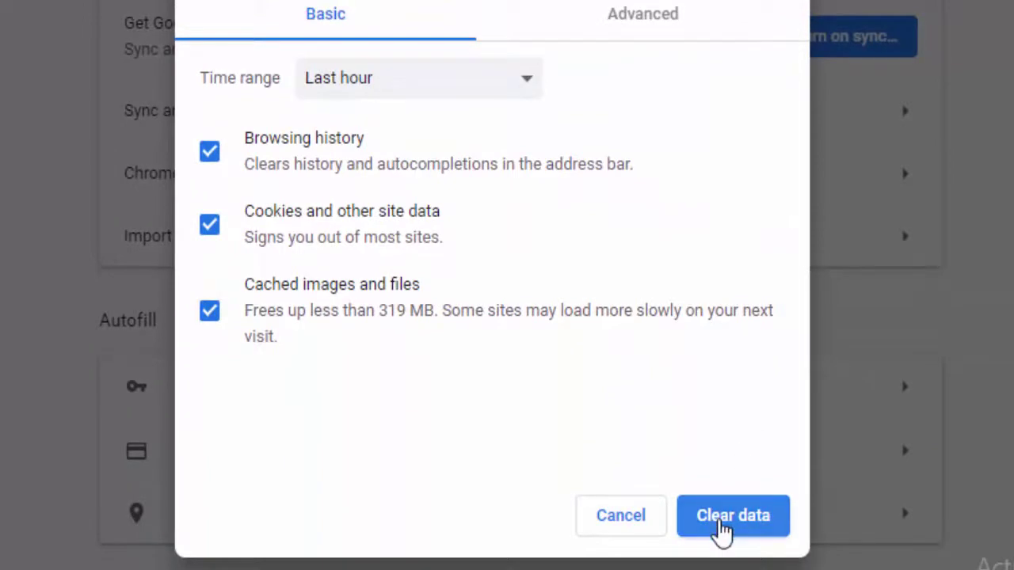
left_click(705, 529)
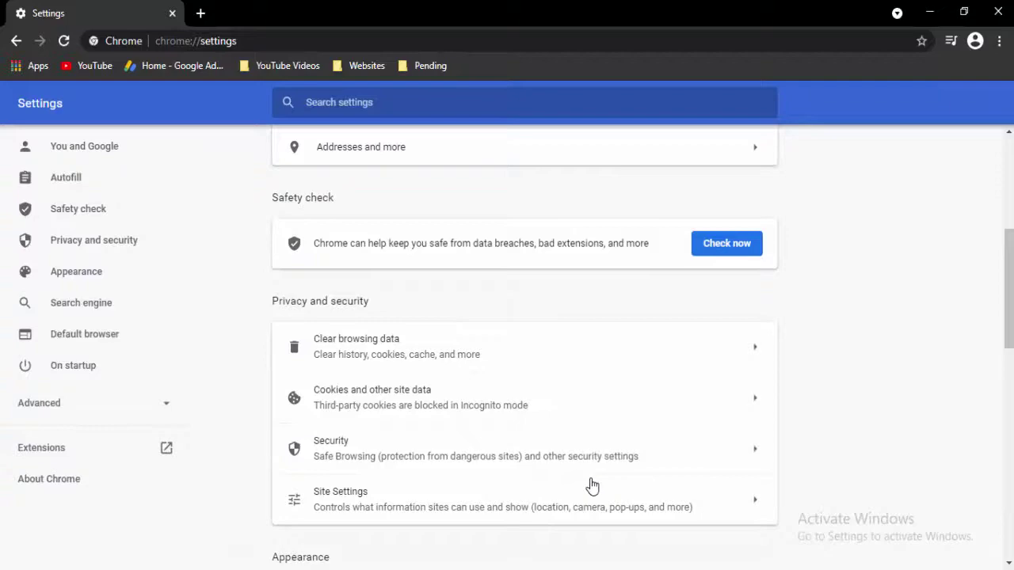
- Reopen Clear browsing data and review the Advanced options with time range Last hour
key("ctrl+shift+Delete")
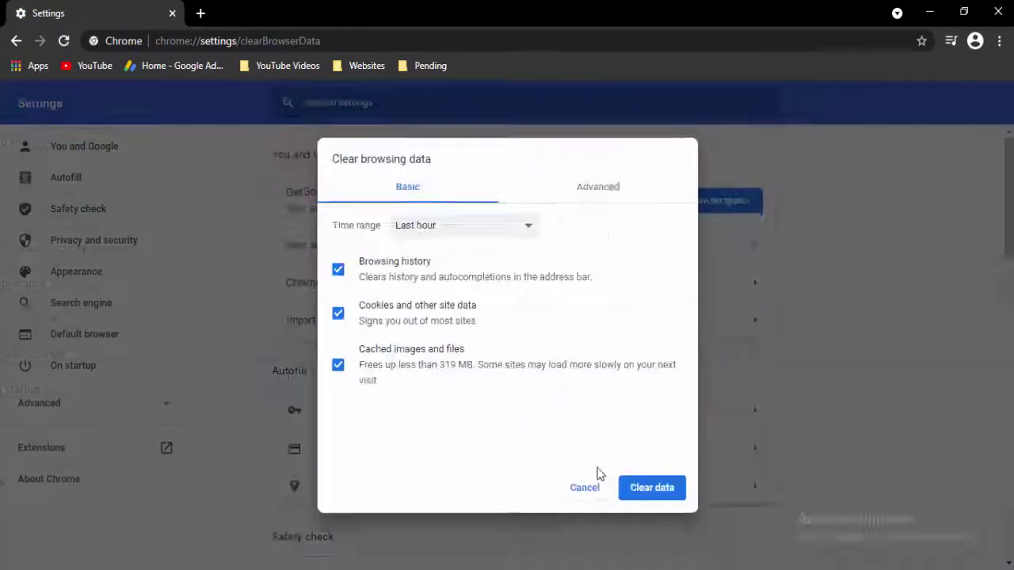
left_click(596, 190)
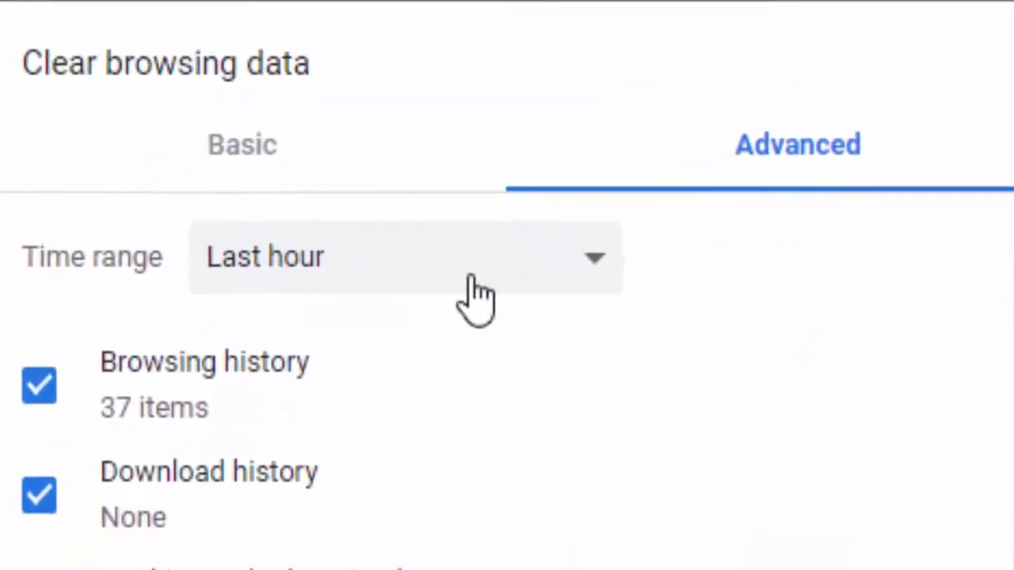
left_click(470, 279)
left_click(400, 317)
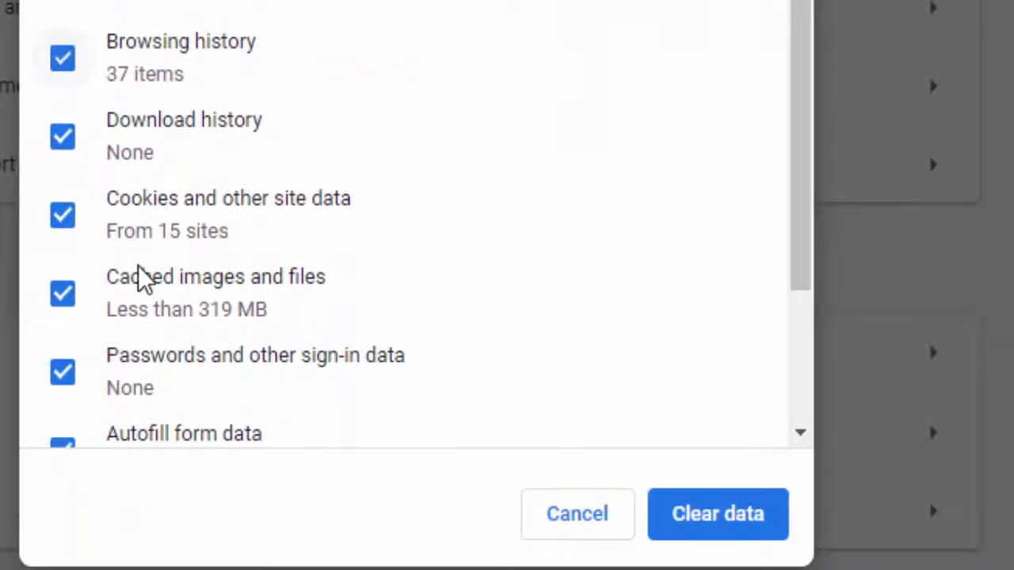
scroll(139, 277, "down", 3)
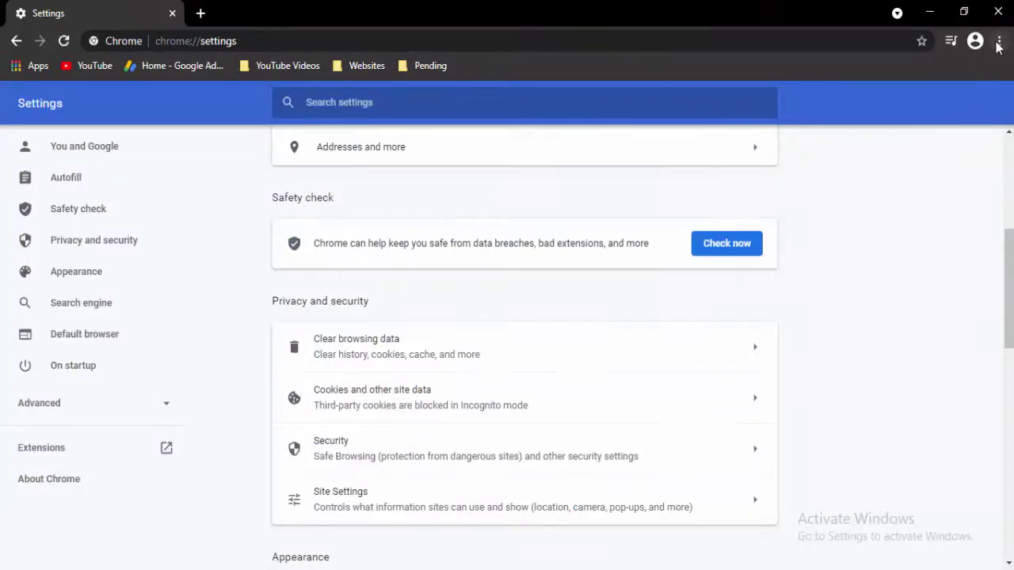
- Confirm in About Chrome that version 89.0.4389.90 is up to date, then close Chrome
left_click(998, 41)
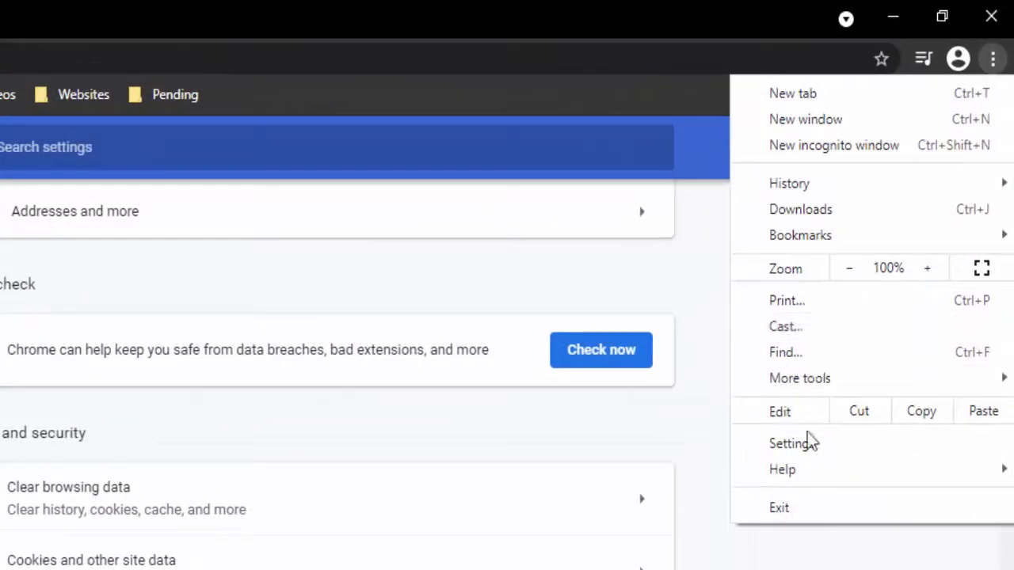
mouse_move(782, 469)
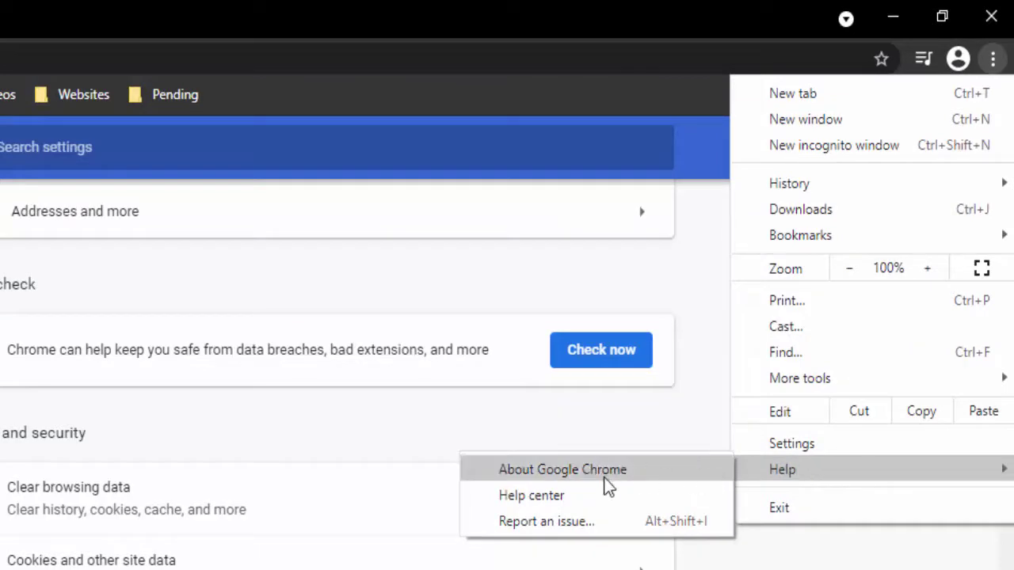
left_click(603, 474)
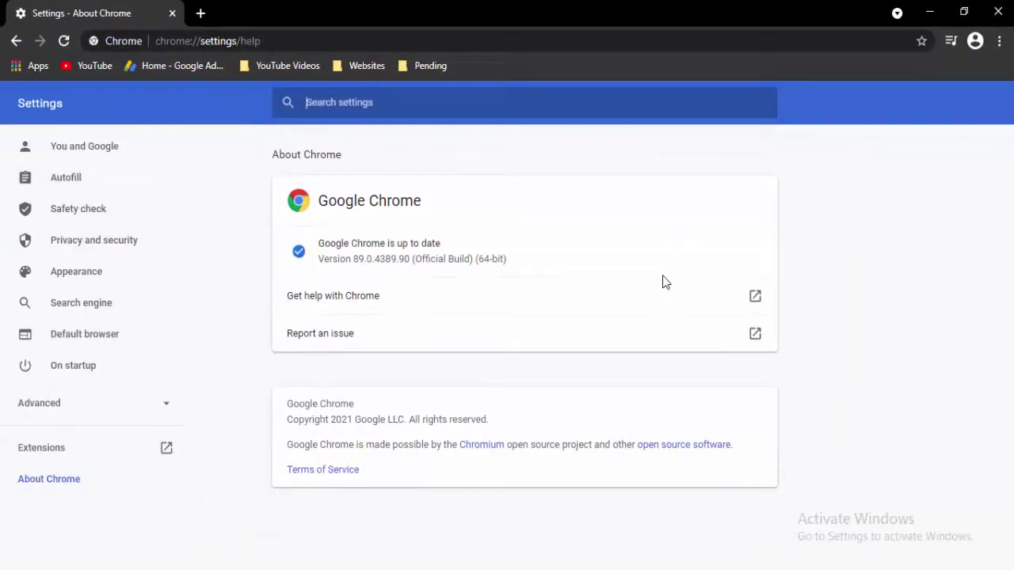
left_click(992, 18)
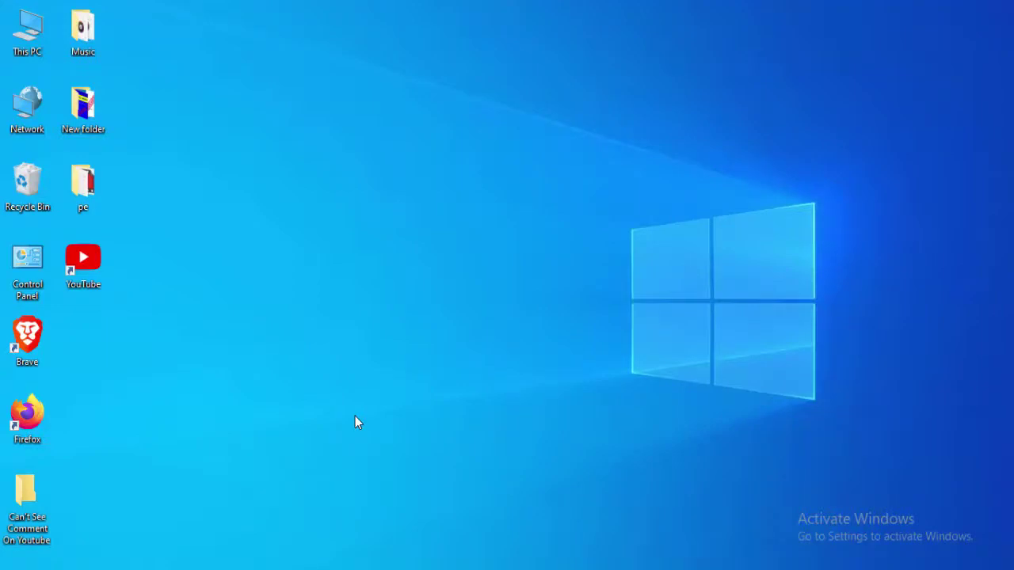
- Open Device Manager and search automatically for an Intel(R) HD Graphics 4000 driver update
left_click(16, 569)
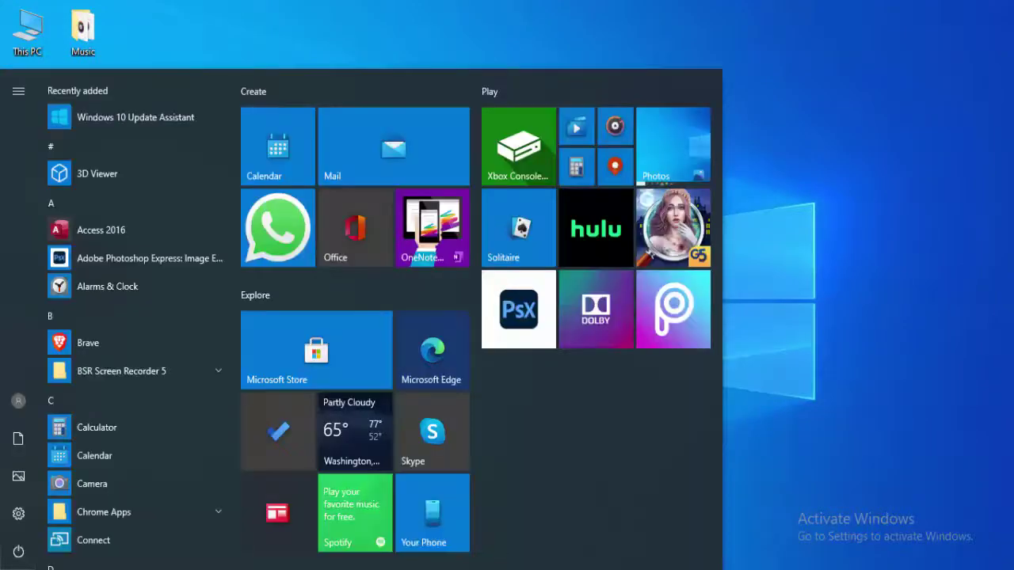
type("device ma")
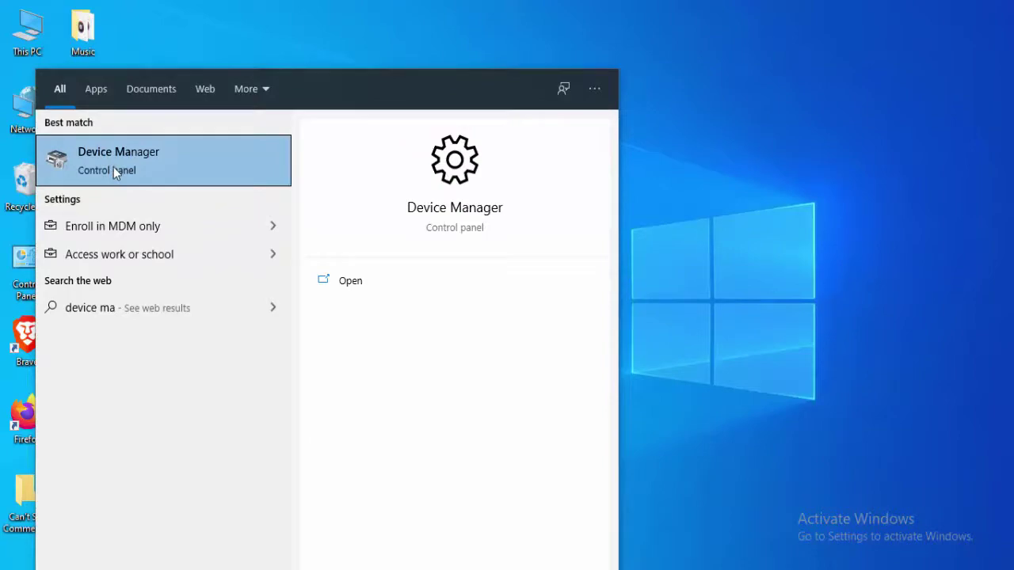
left_click(164, 179)
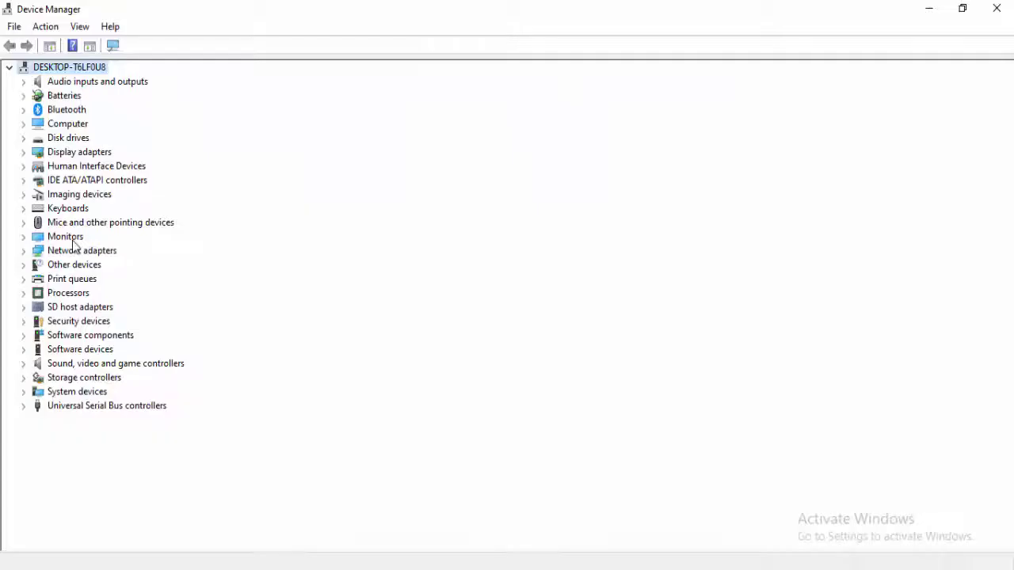
left_click(23, 152)
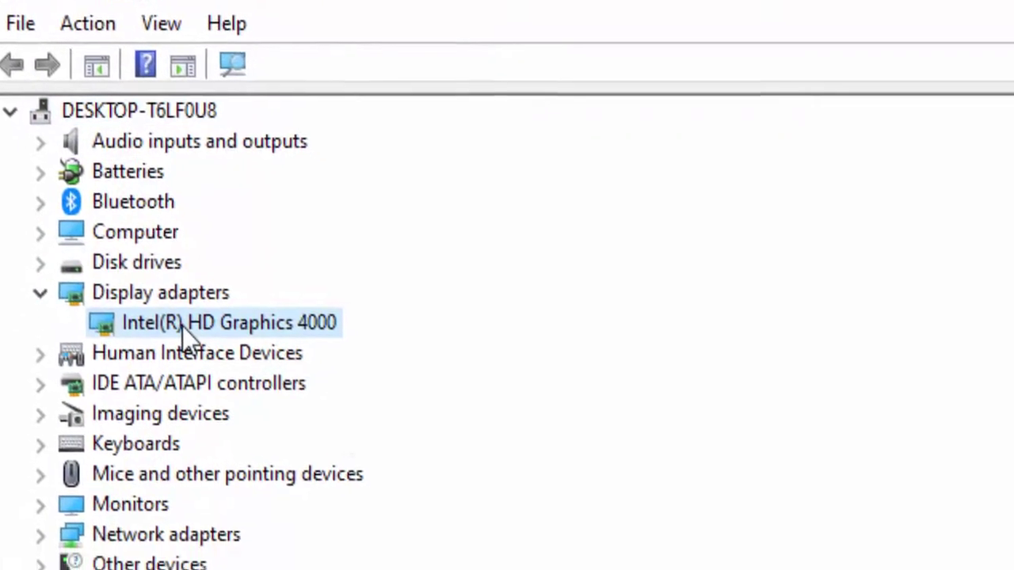
right_click(192, 360)
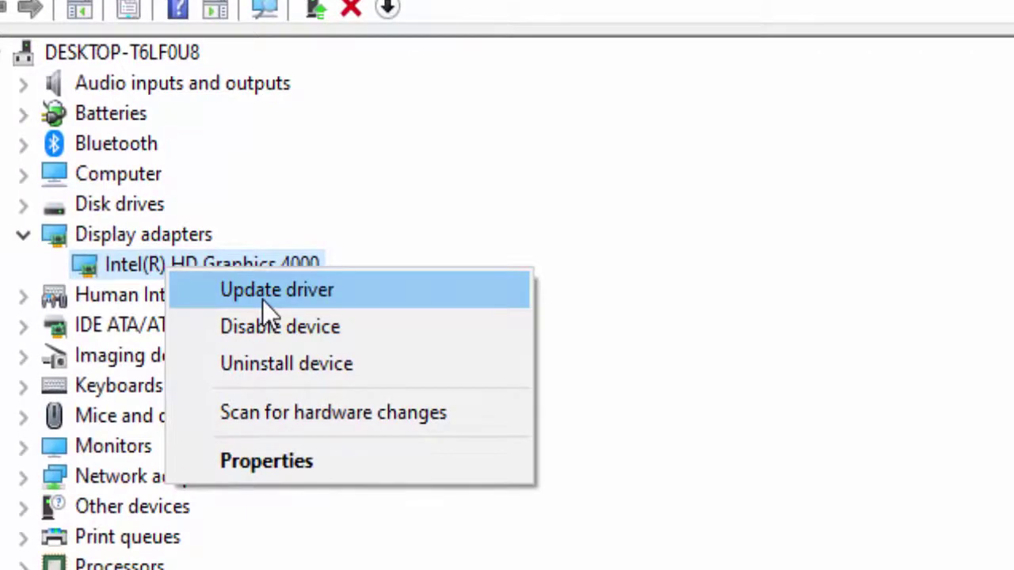
left_click(262, 299)
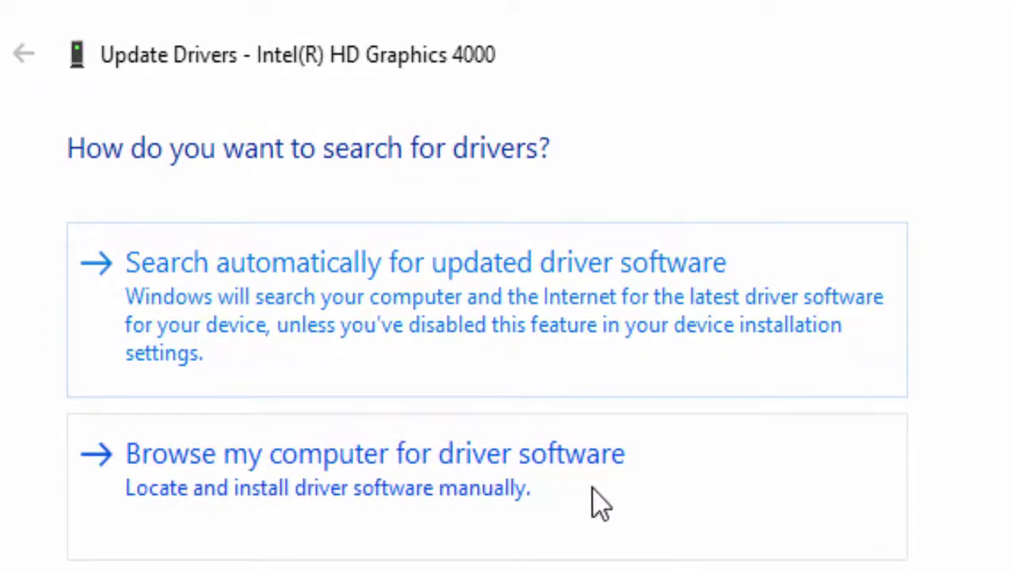
left_click(202, 311)
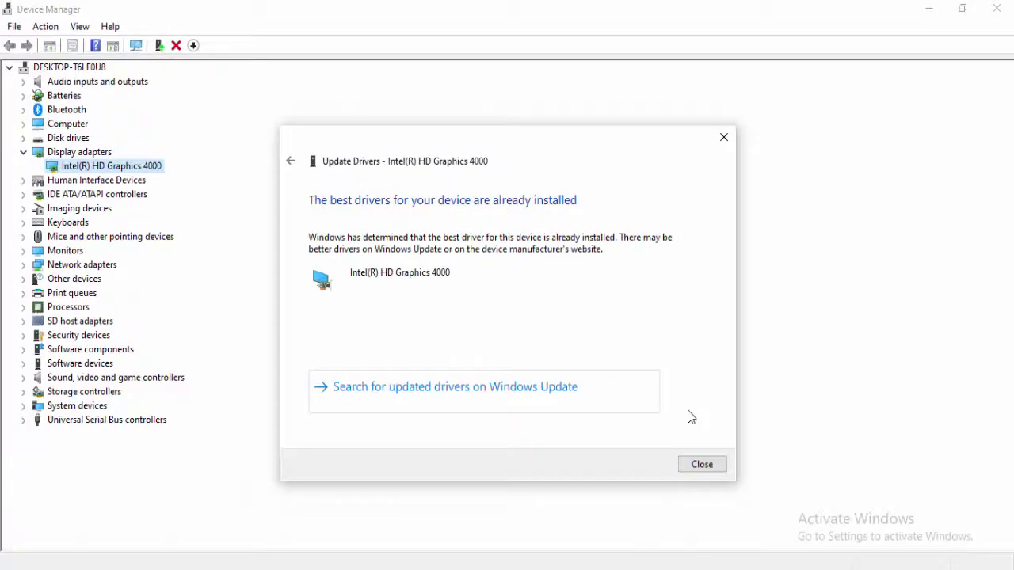
- Reinstall Intel(R) HD Graphics 4000 from the compatible driver list, then close Device Manager
left_click(703, 465)
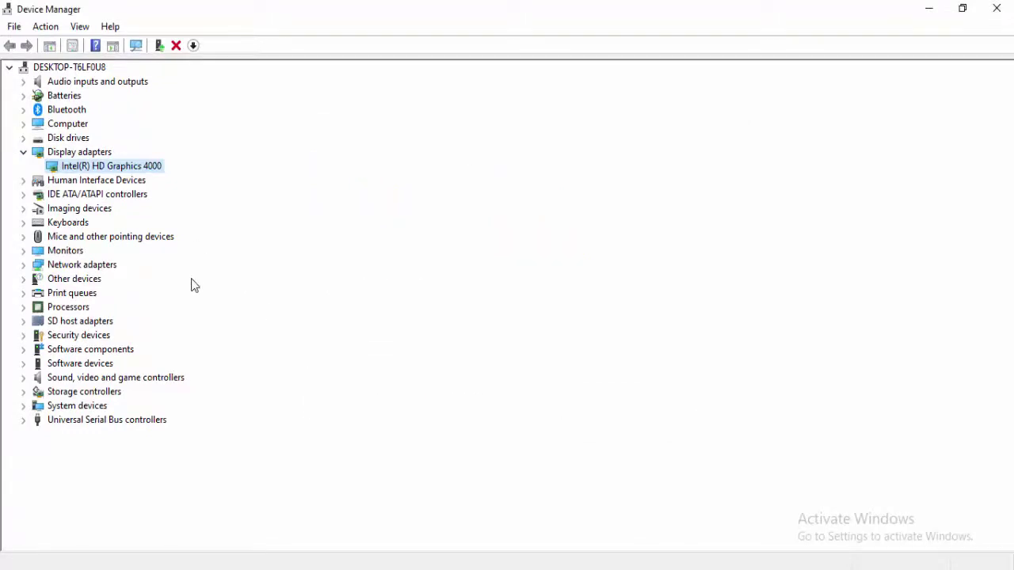
right_click(90, 170)
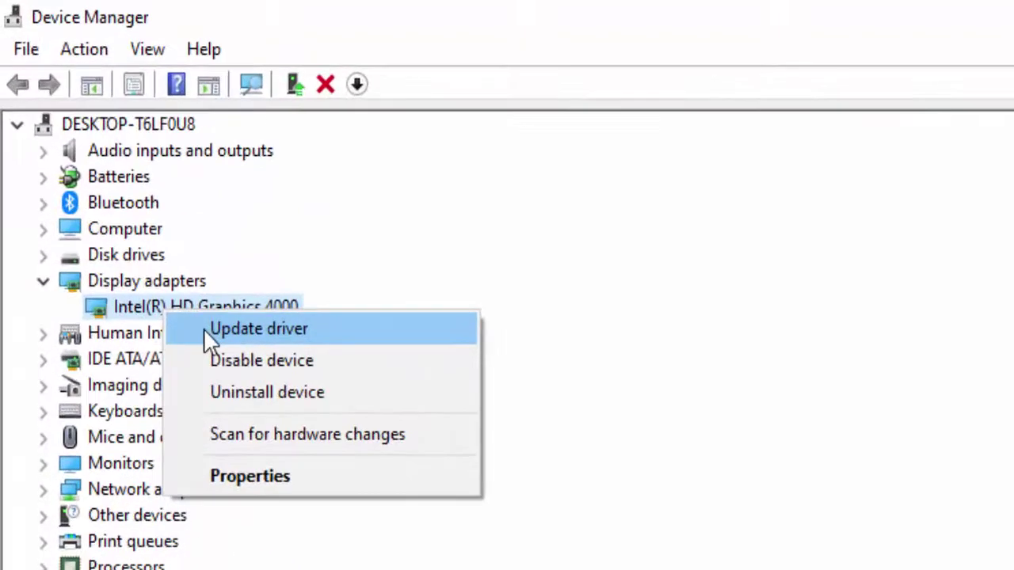
left_click(204, 329)
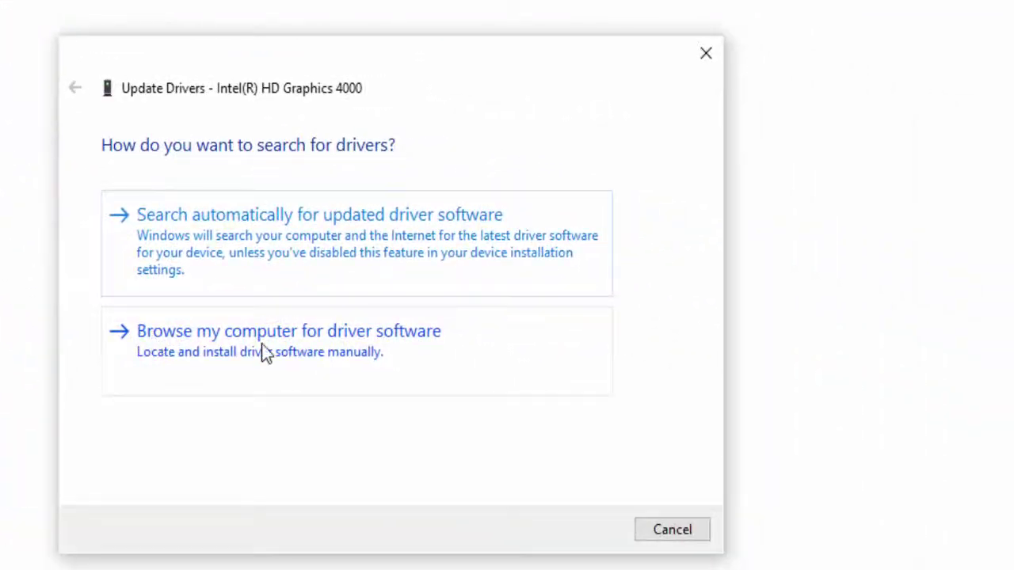
left_click(358, 342)
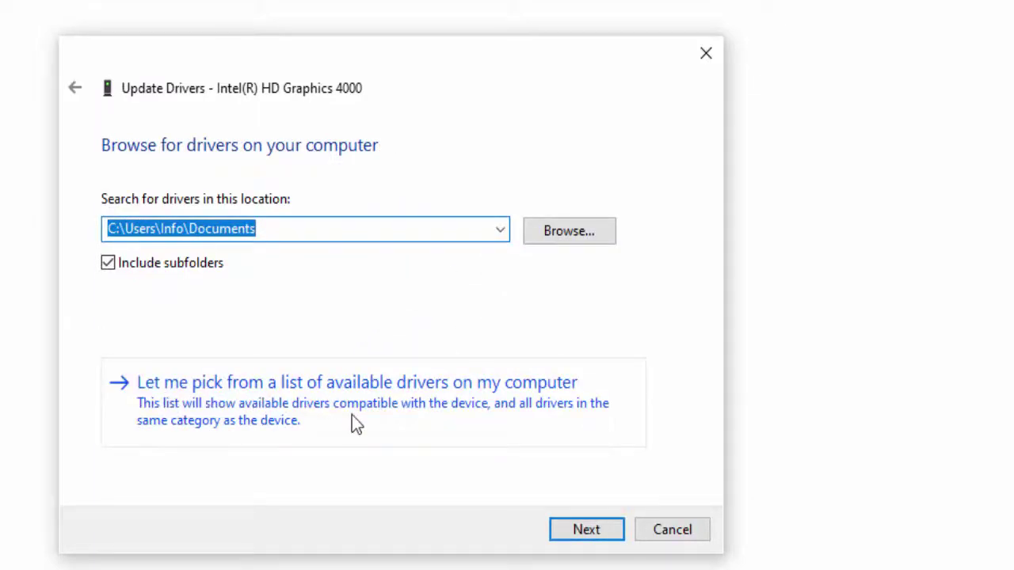
left_click(518, 404)
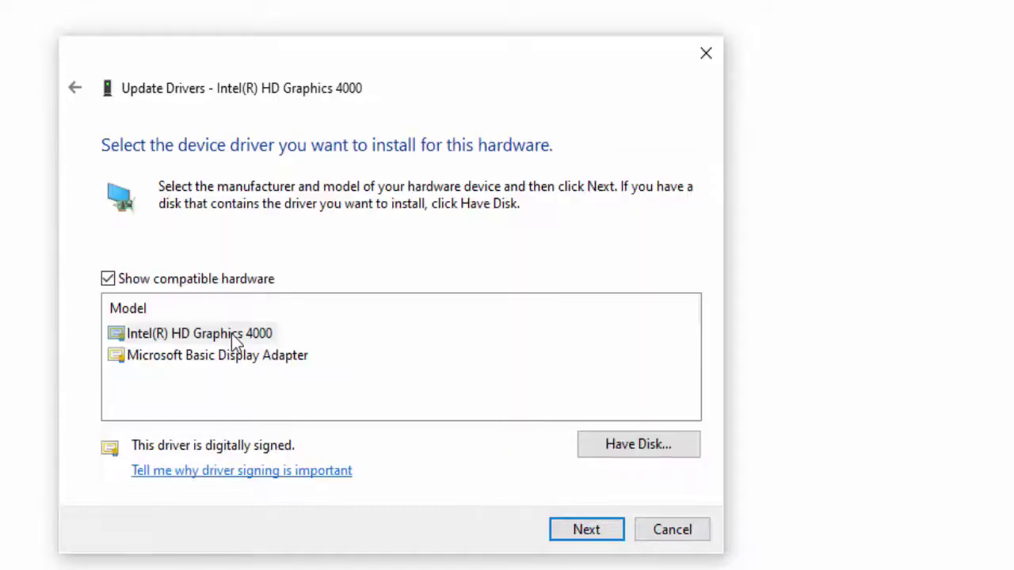
left_click(234, 340)
left_click(231, 340)
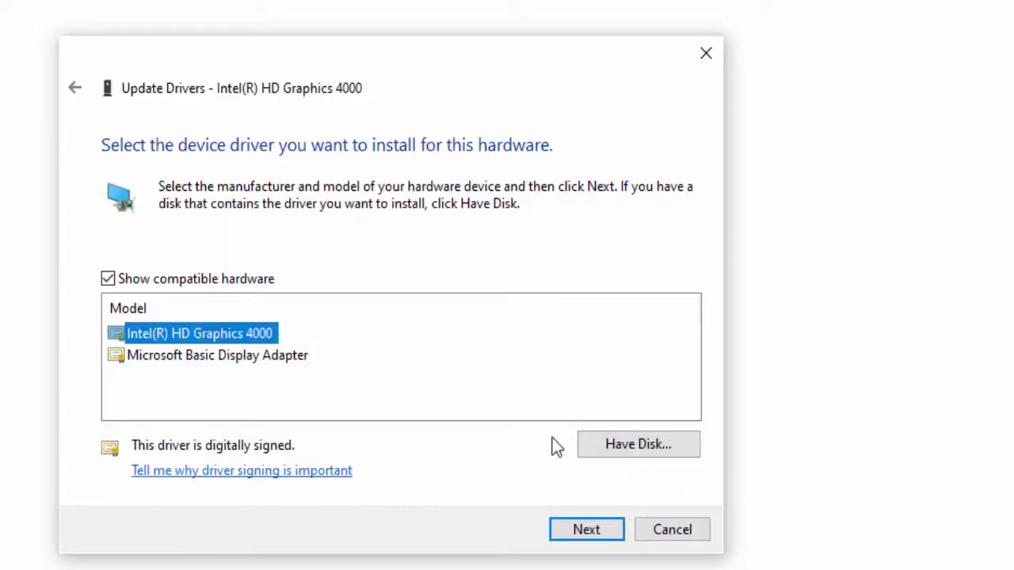
left_click(578, 531)
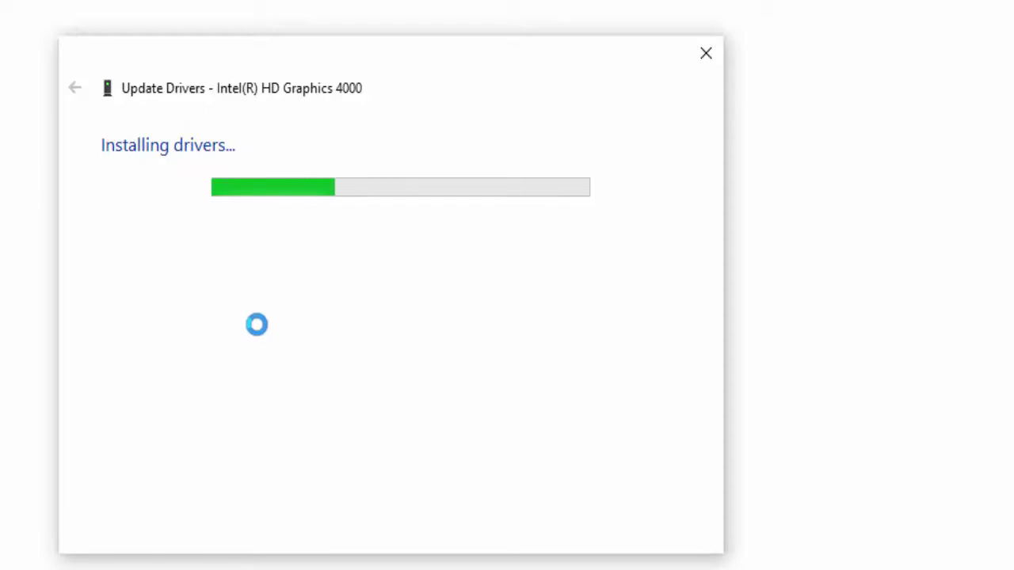
left_click(709, 467)
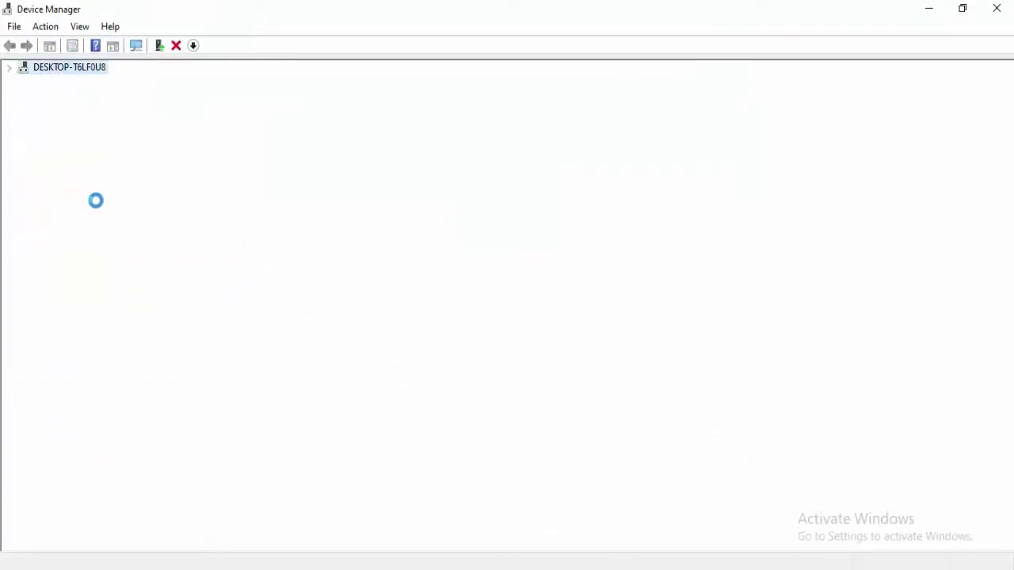
left_click(998, 9)
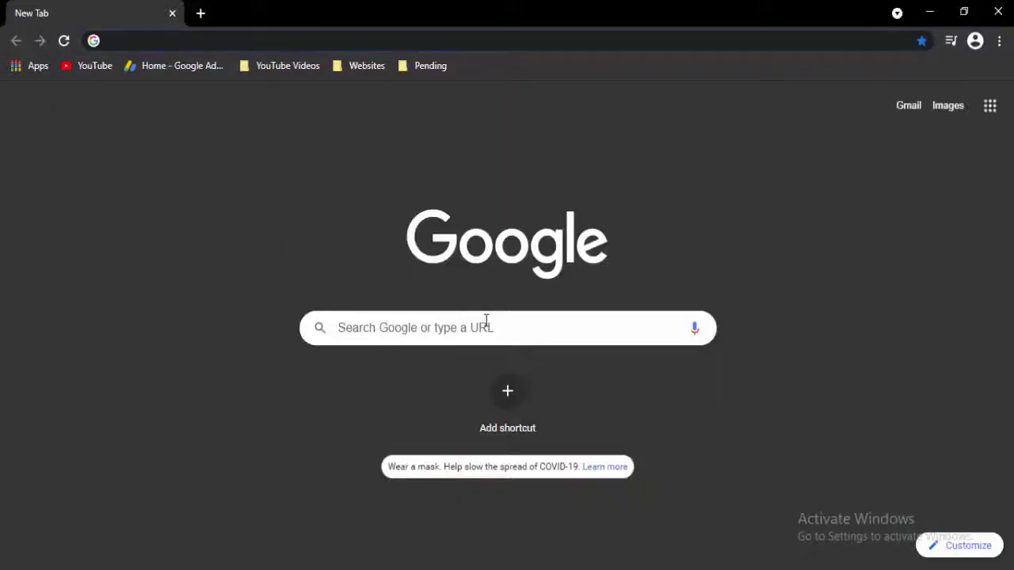
- Google 'download windows' and open Microsoft's Download Windows 10 page
left_click(485, 321)
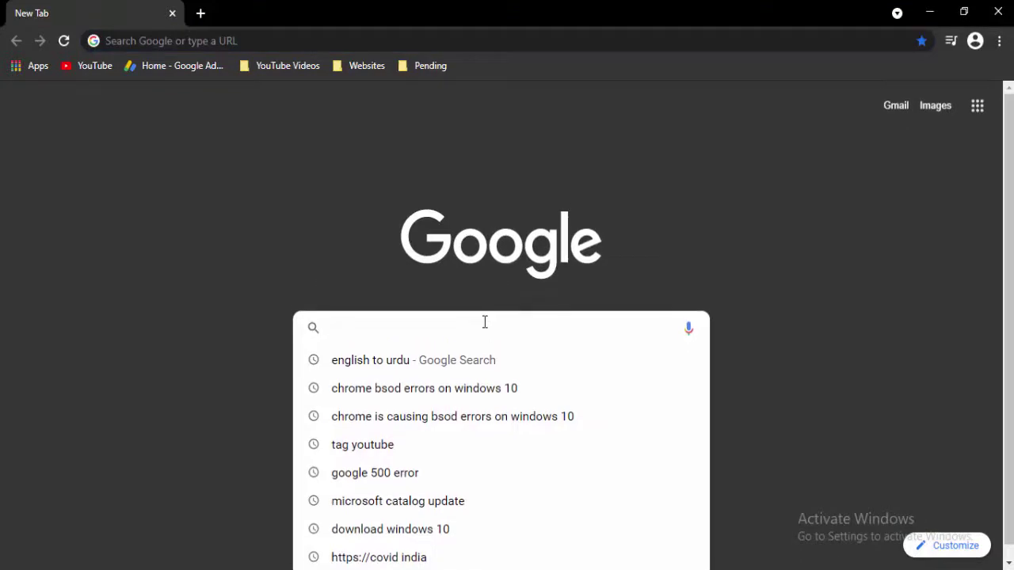
type("download win")
type("dows 10")
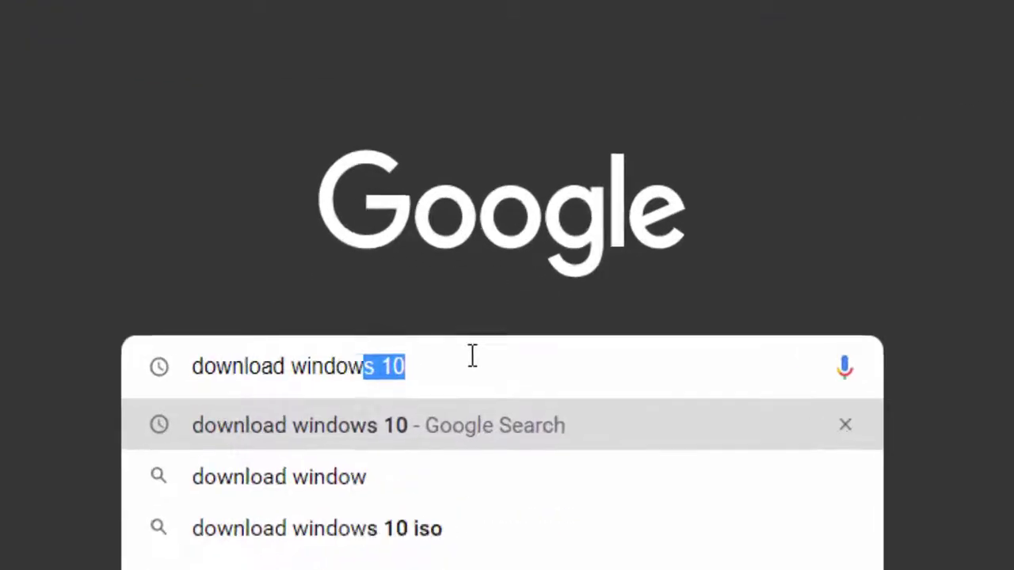
type("s")
key("Return")
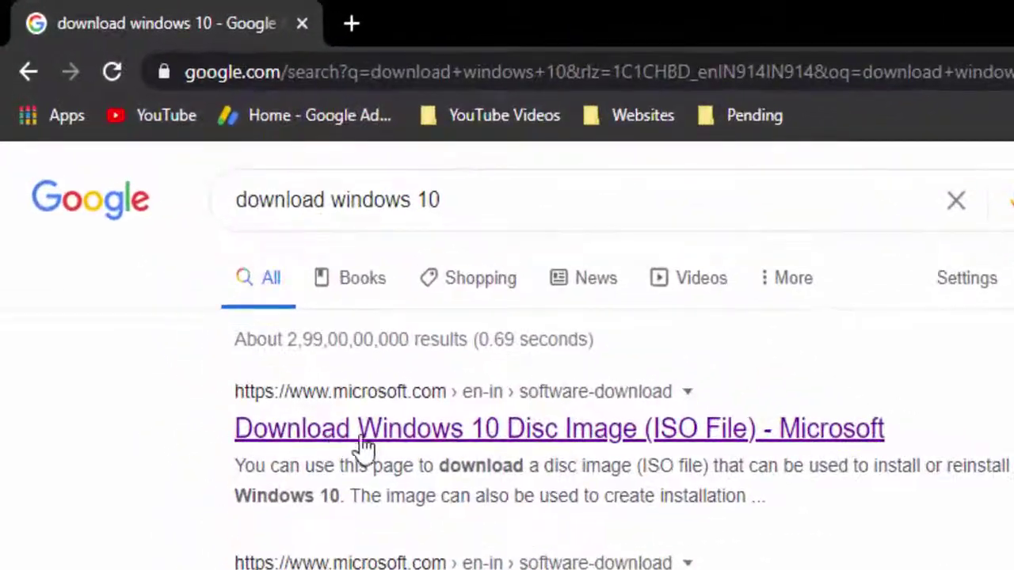
left_click(694, 442)
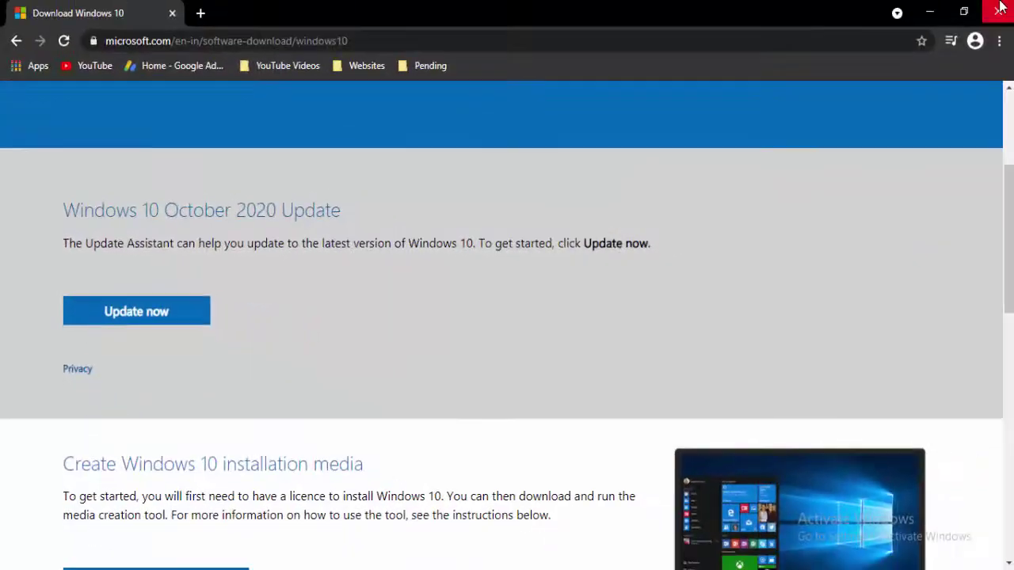
- Close Chrome and restart the computer from the Shut Down Windows dialog
left_click(999, 10)
key("alt+F4")
left_click(634, 235)
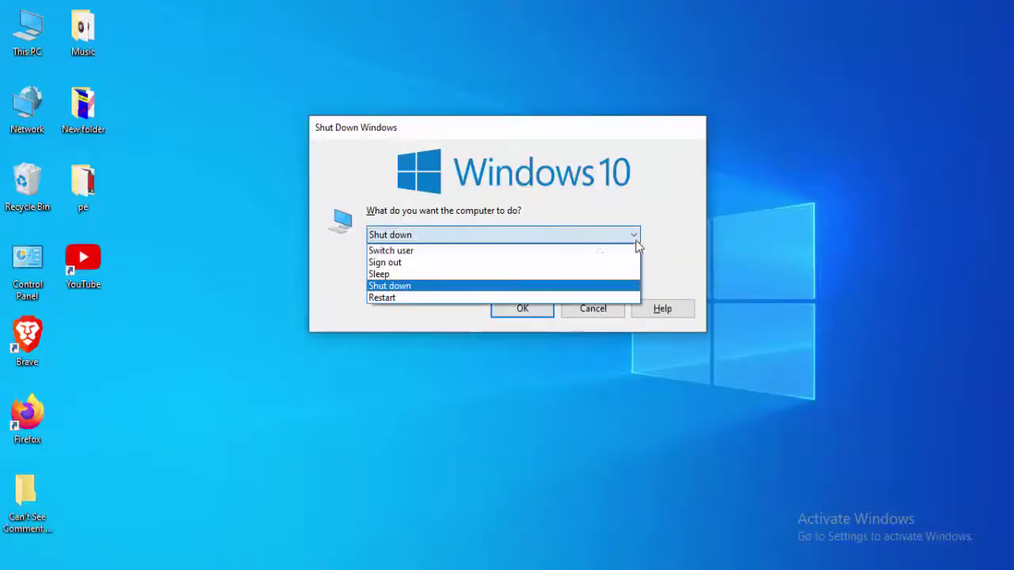
left_click(429, 299)
key("Return")
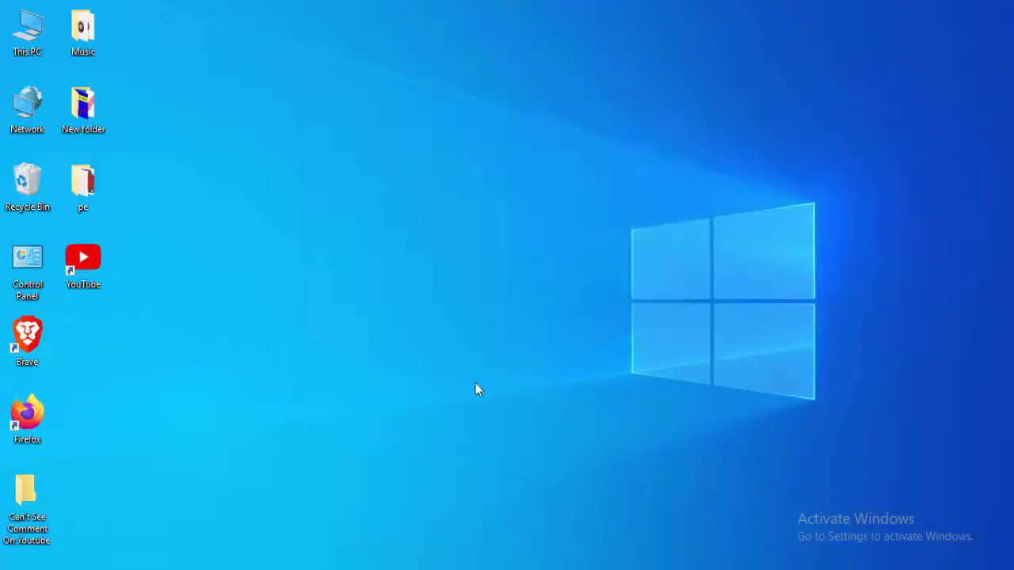